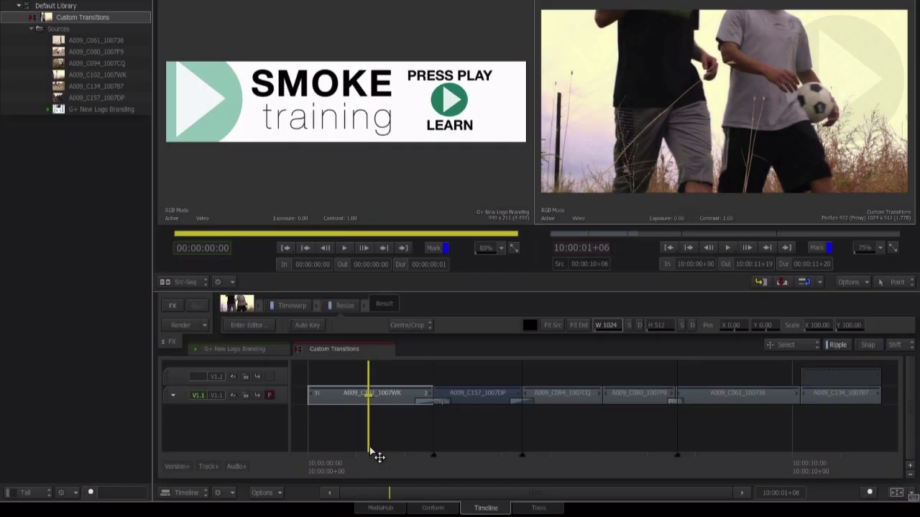
# - Switch to Final Cut Pro X to view the same Custom Transitions edit
pyautogui.press('super+Tab')
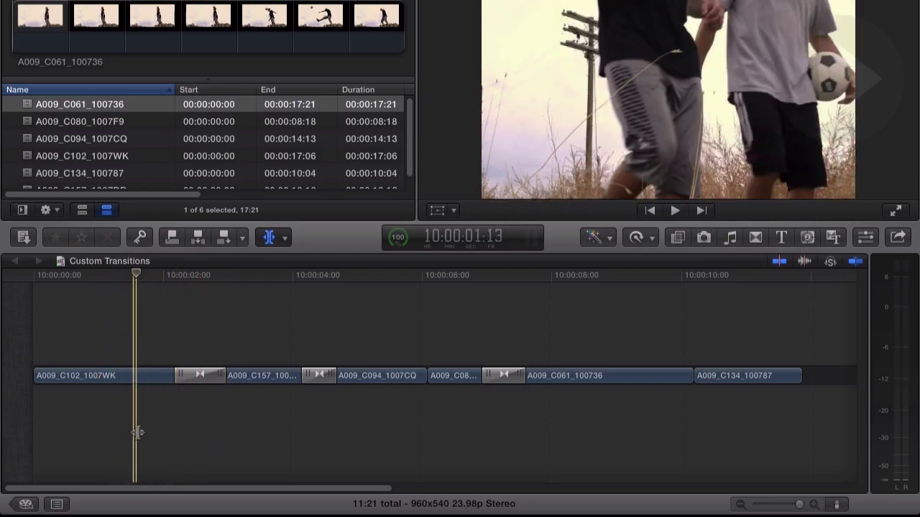
# - Play through the first dissolves in Final Cut Pro X twice, then return to Smoke
pyautogui.press('space')
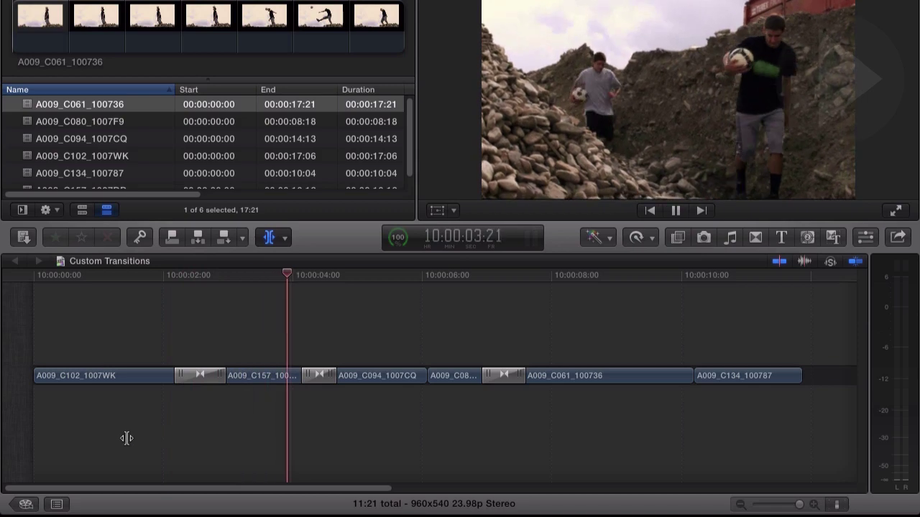
pyautogui.press('space')
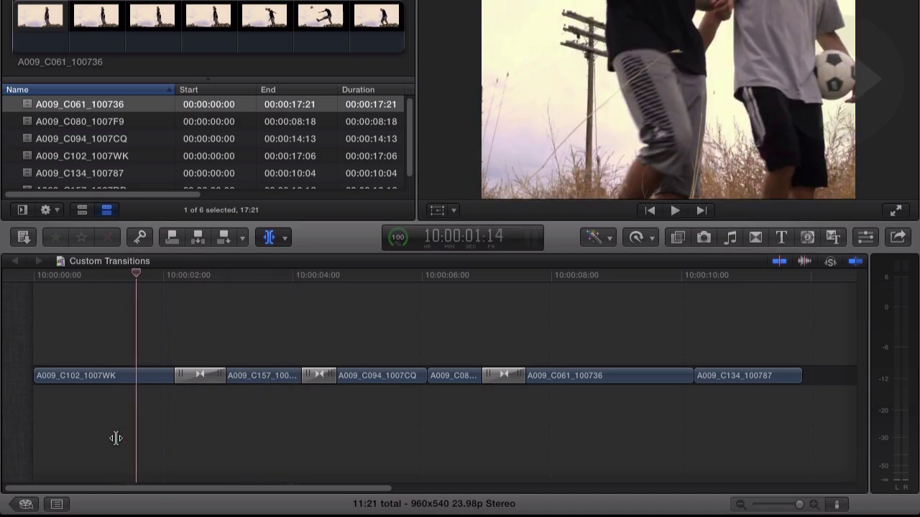
pyautogui.press('space')
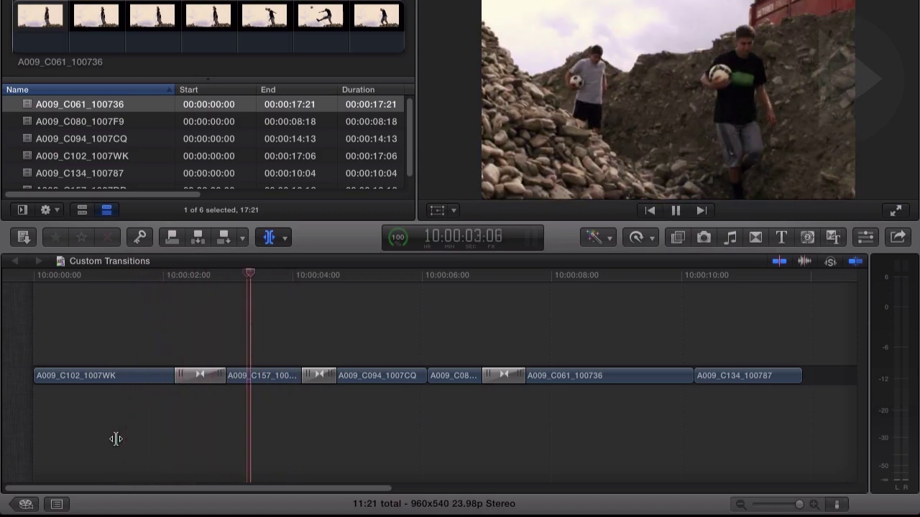
pyautogui.press('space')
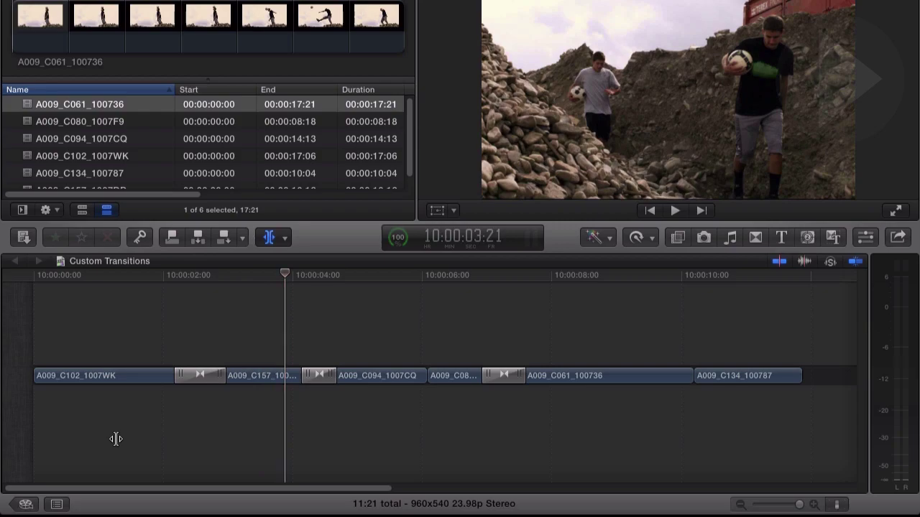
pyautogui.press('super+Tab')
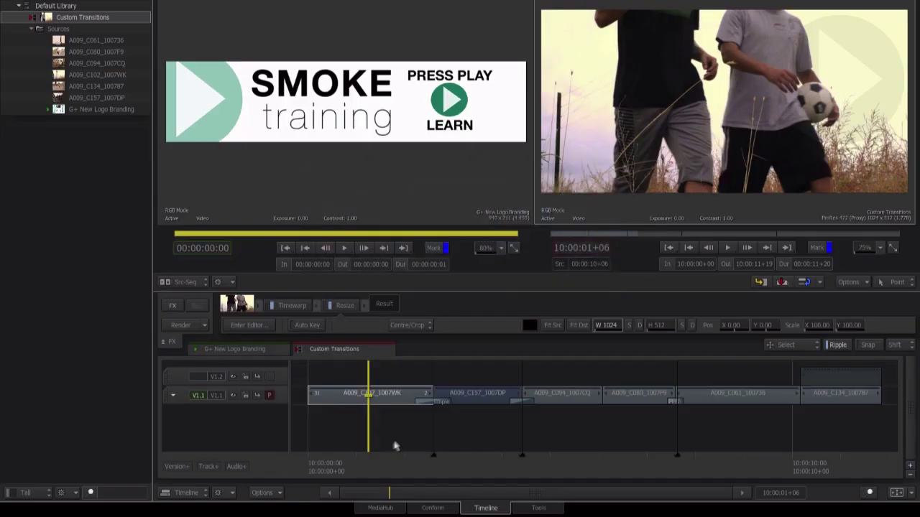
# - Scrub and play the sequence, then park on the edit between A009_C102_1007WK and A009_C157_1007DP
pyautogui.moveTo(369, 465); pyautogui.dragTo(335, 465)
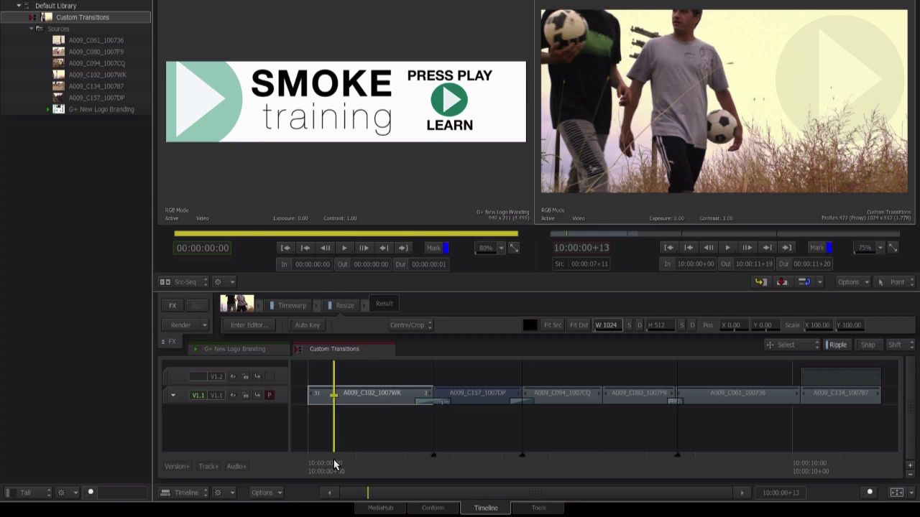
pyautogui.moveTo(334, 465); pyautogui.dragTo(337, 465)
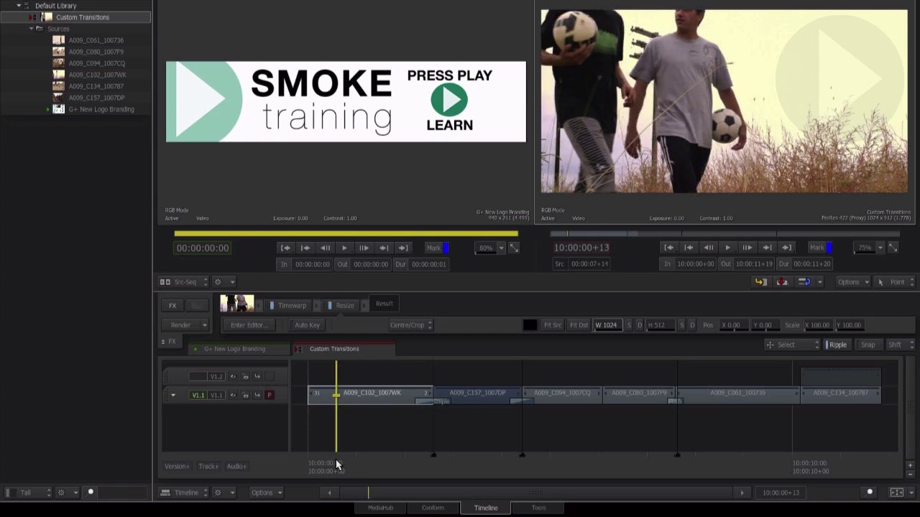
pyautogui.press('space')
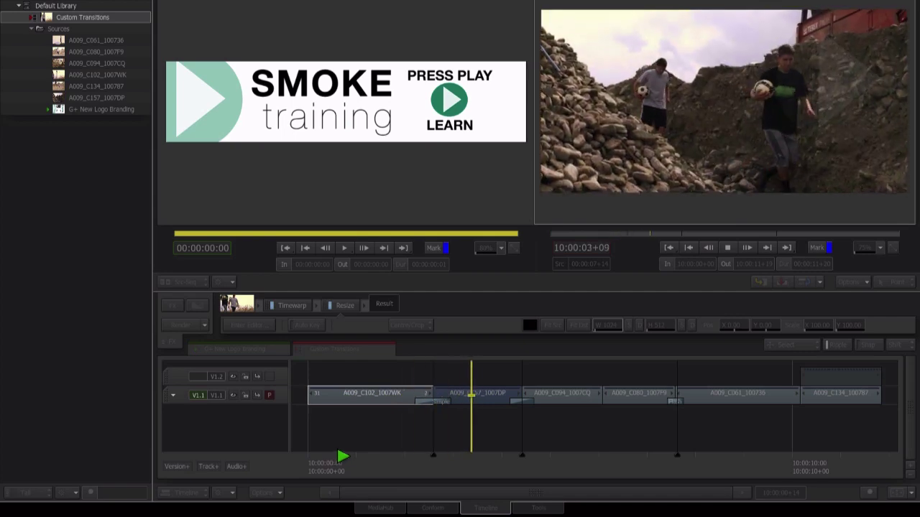
pyautogui.press('space')
pyautogui.click(432, 456)
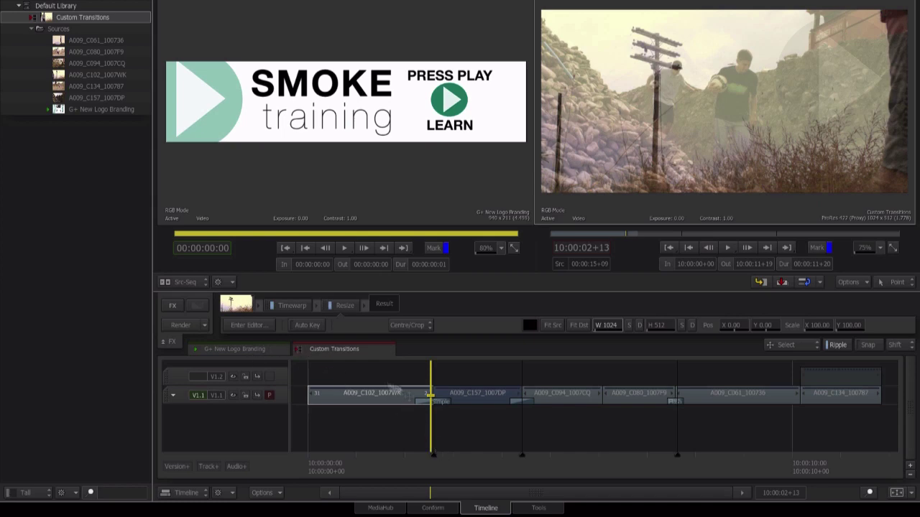
pyautogui.click(435, 459)
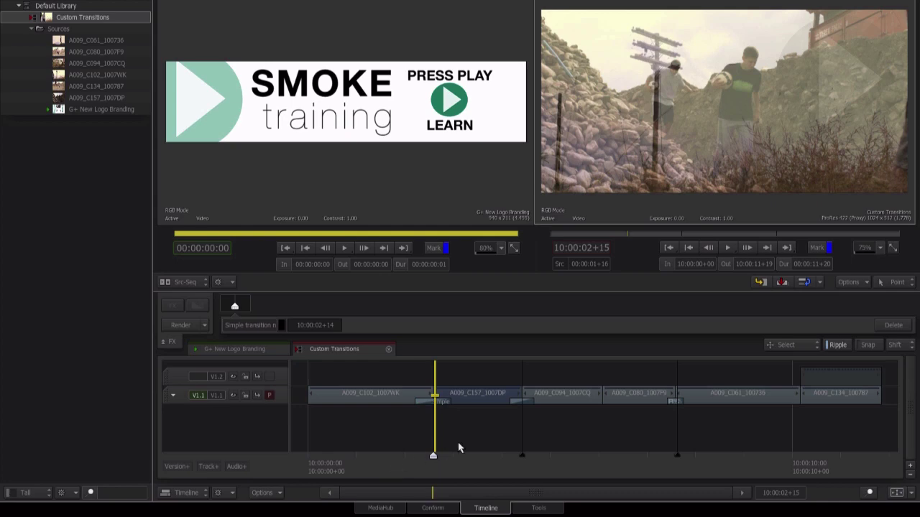
# - Select the first dissolve, check its Dissolve/Wipe/Axis types, and scrub to about 10:00:07+12
pyautogui.click(431, 399)
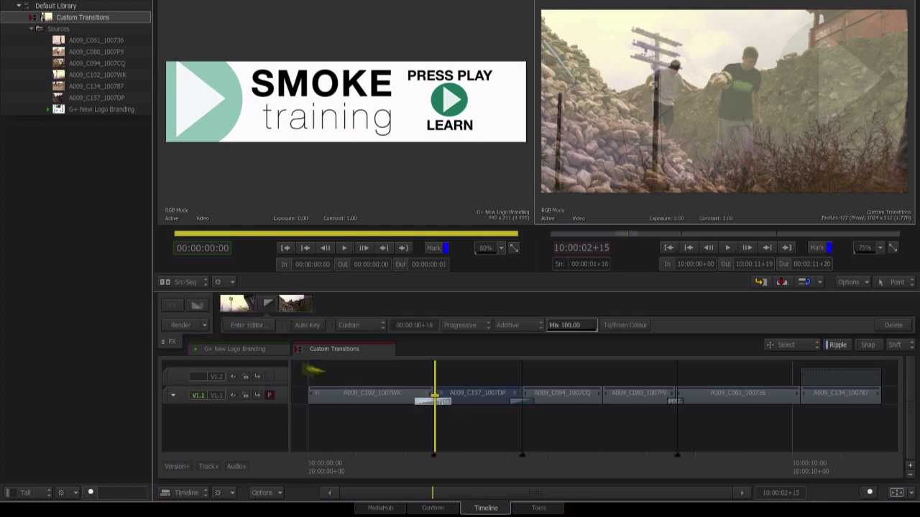
pyautogui.click(198, 307)
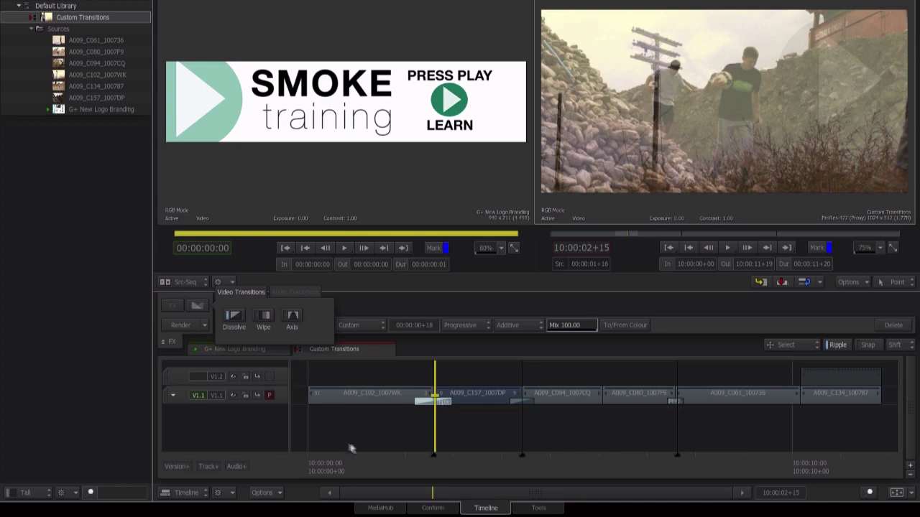
pyautogui.moveTo(362, 466); pyautogui.dragTo(837, 431)
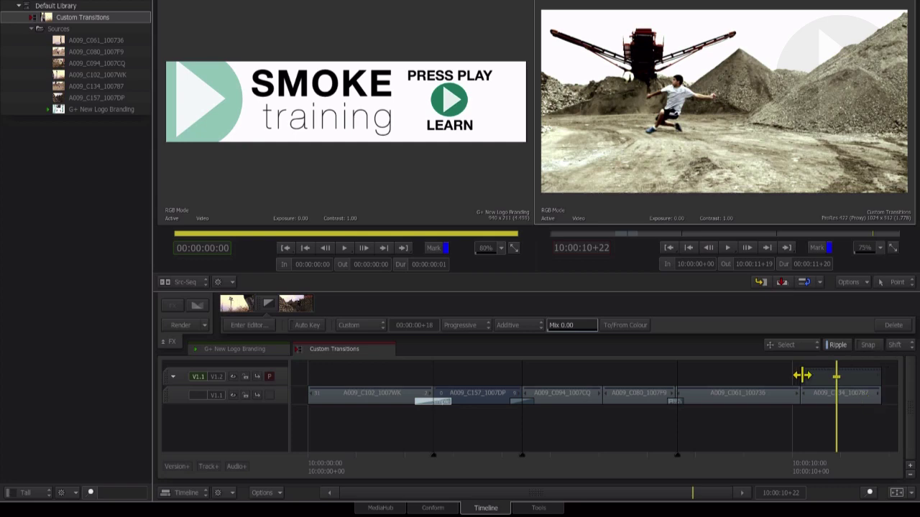
# - Reposition and lengthen the V1.2 element, then show A009_C157_1007DP's 400.00% Timewarp settings
pyautogui.moveTo(803, 375); pyautogui.dragTo(575, 376)
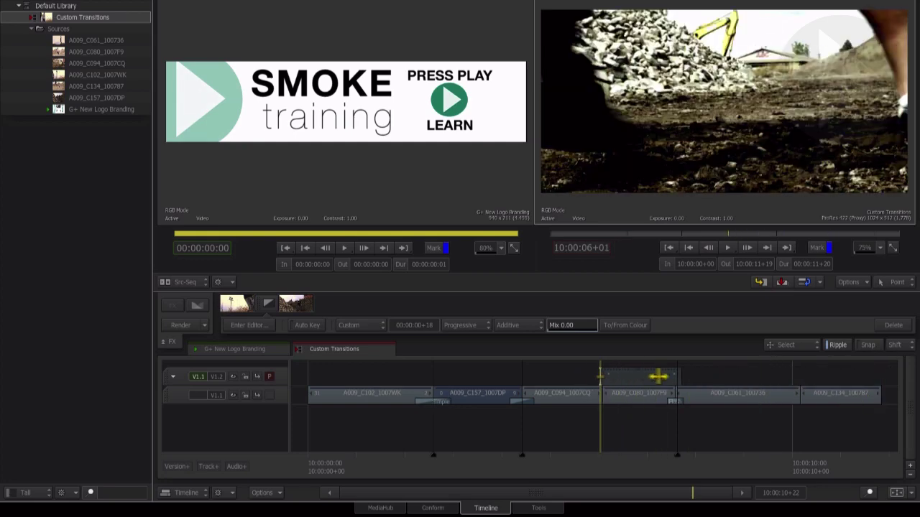
pyautogui.moveTo(680, 378); pyautogui.dragTo(826, 376)
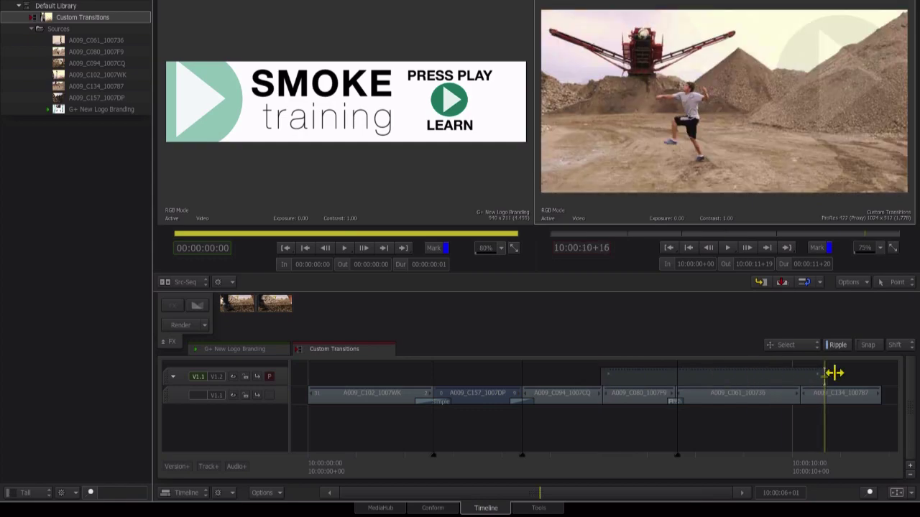
pyautogui.moveTo(752, 460); pyautogui.dragTo(786, 445)
pyautogui.click(789, 449)
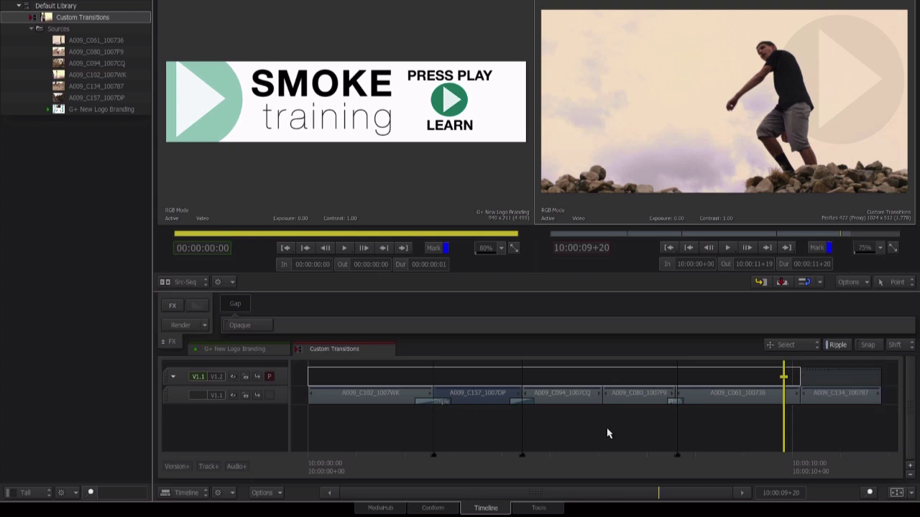
pyautogui.click(468, 402)
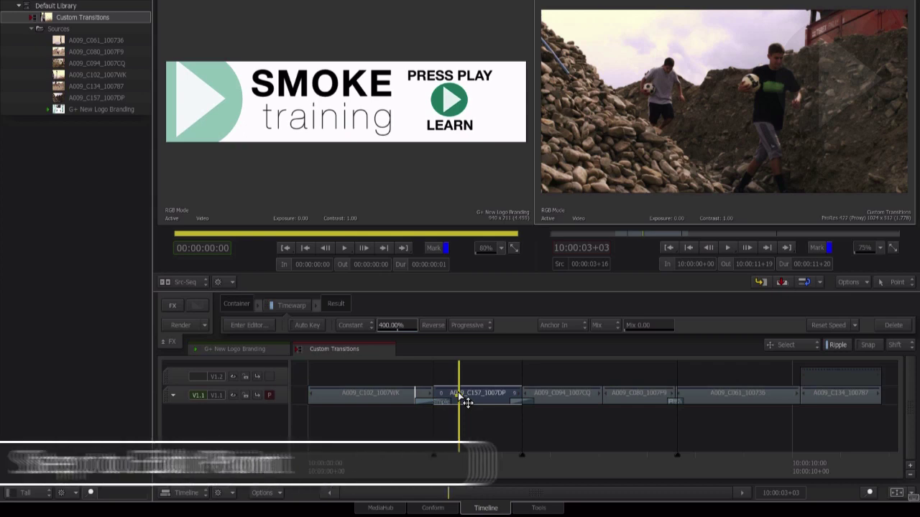
# - Step between edit points with Ctrl+Up/Down, settling on the first dissolve at 10:00:02+14
pyautogui.hotkey('ctrl', 'Up')
pyautogui.hotkey('ctrl', 'Up')
pyautogui.hotkey('ctrl', 'Down')
pyautogui.hotkey('ctrl', 'Down')
pyautogui.hotkey('ctrl', 'Down')
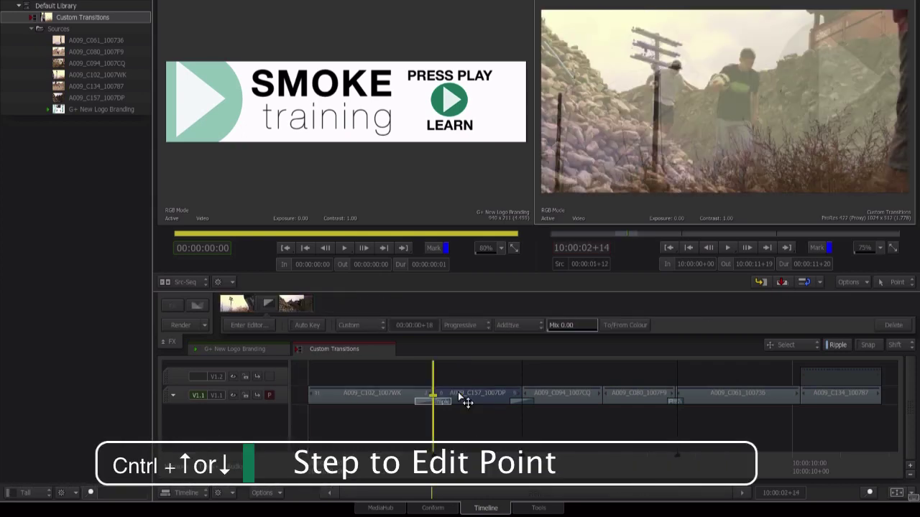
pyautogui.hotkey('ctrl', 'Up')
pyautogui.hotkey('ctrl', 'Up')
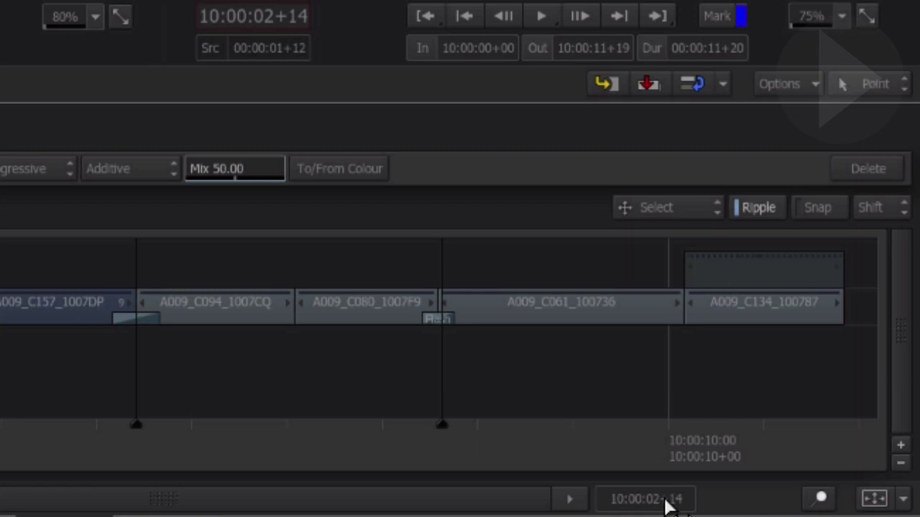
# - Move 10 frames back to 10:00:02+04 and mark the In point there
pyautogui.click(790, 494)
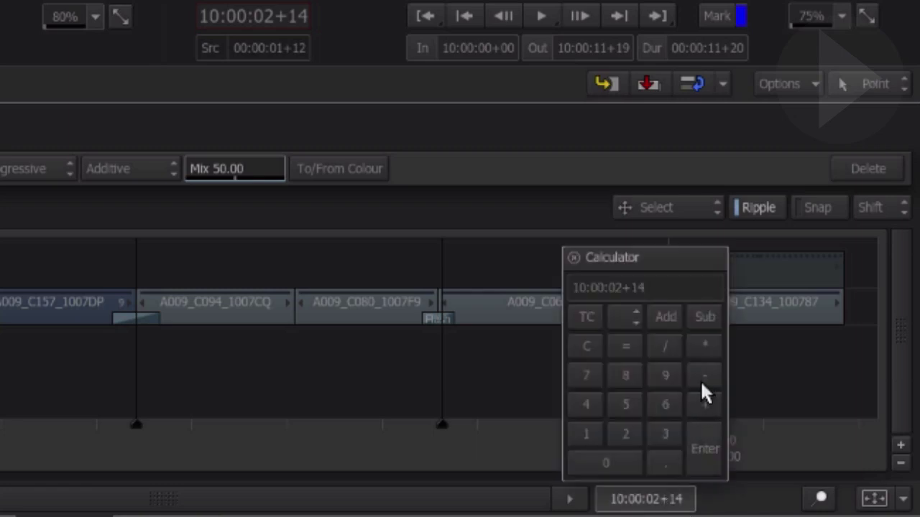
pyautogui.click(585, 435)
pyautogui.click(600, 463)
pyautogui.click(712, 450)
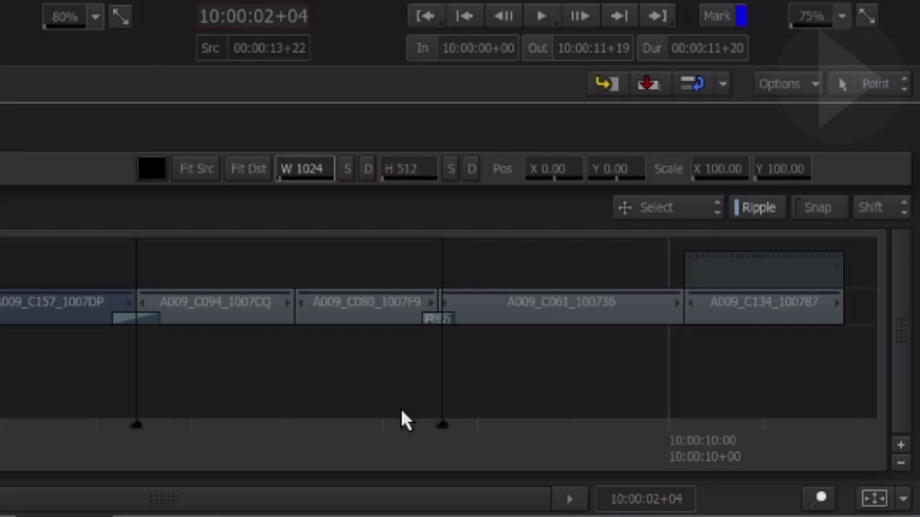
pyautogui.press('i')
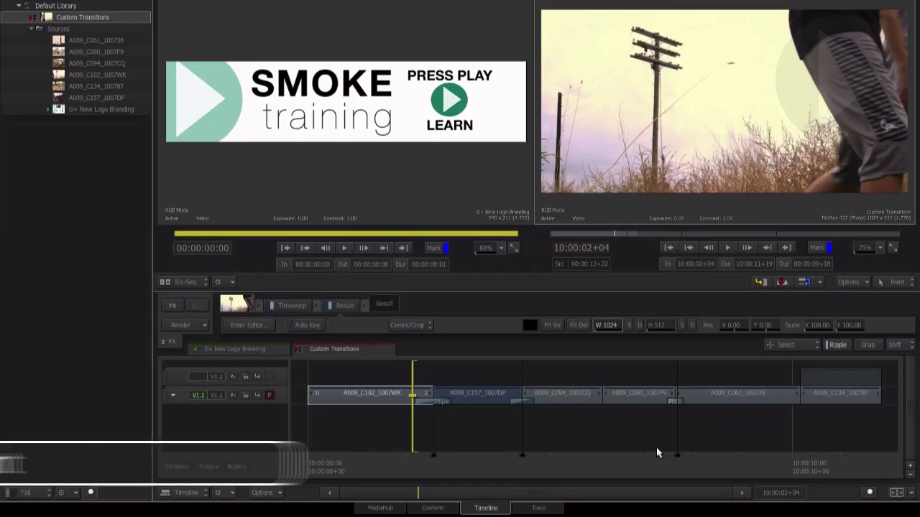
# - Jump to 10:00:02+23 and mark the Out point, making a 20-frame range
pyautogui.click(782, 493)
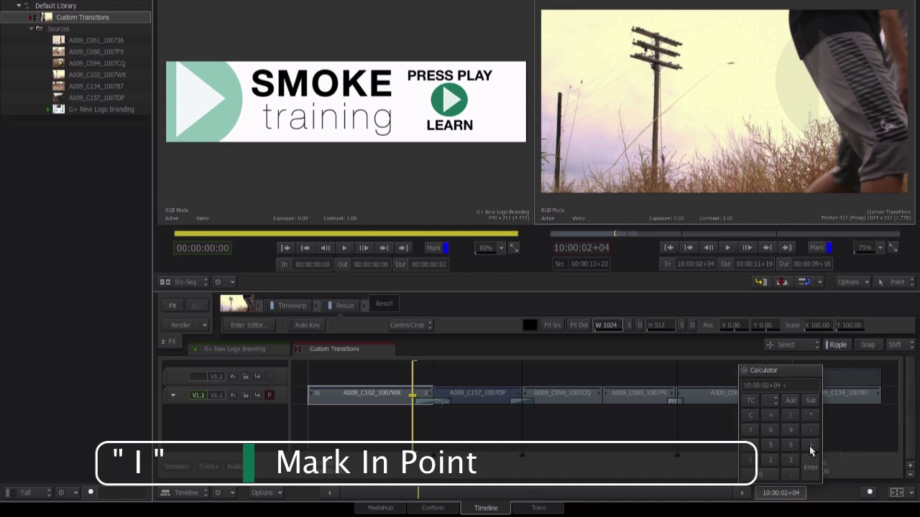
pyautogui.click(750, 461)
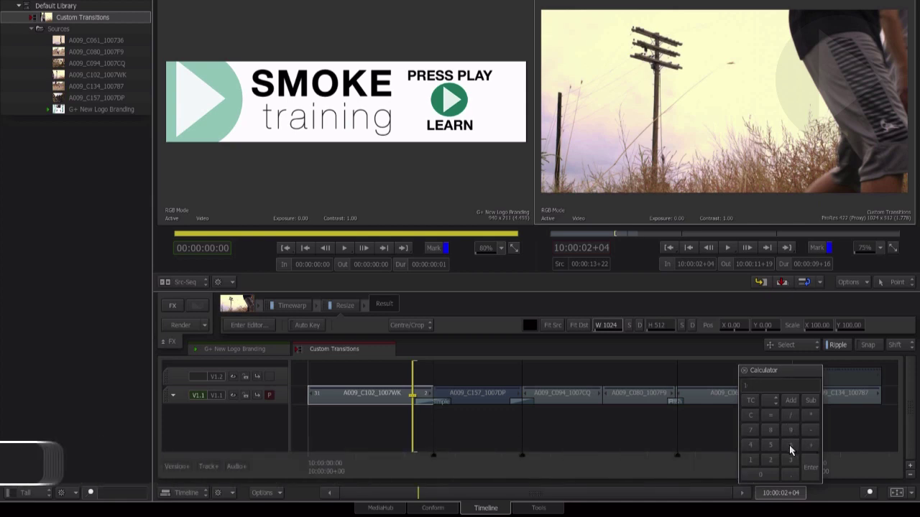
pyautogui.click(790, 430)
pyautogui.click(811, 468)
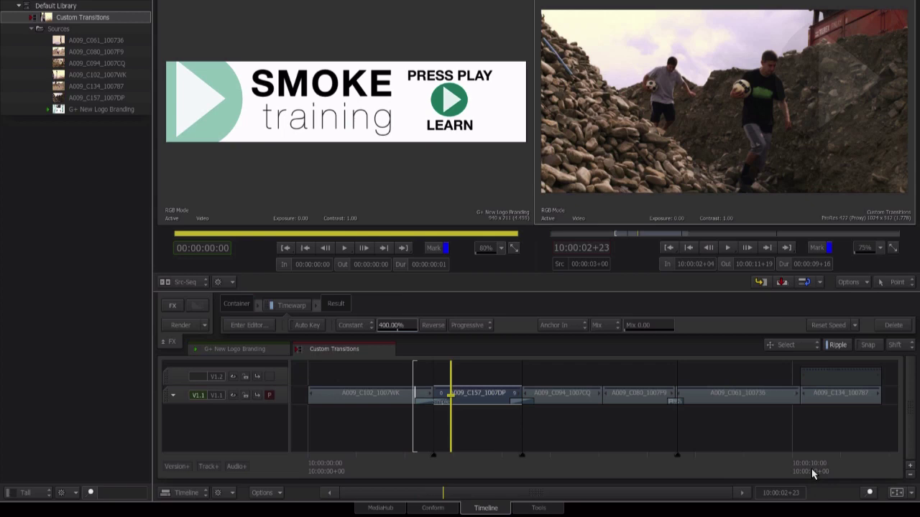
pyautogui.press('o')
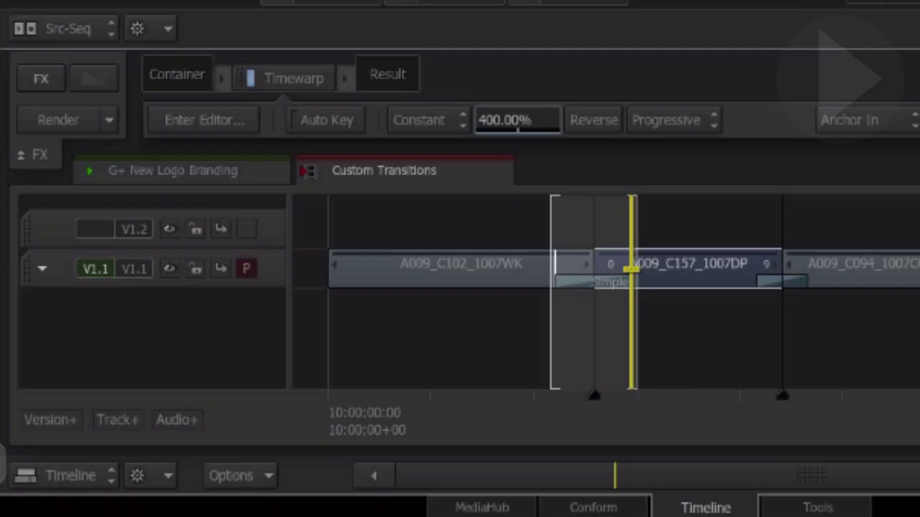
# - Select the clips from In to Out with Shift+X and bring up the video effects chooser
pyautogui.hotkey('shift', 'x')
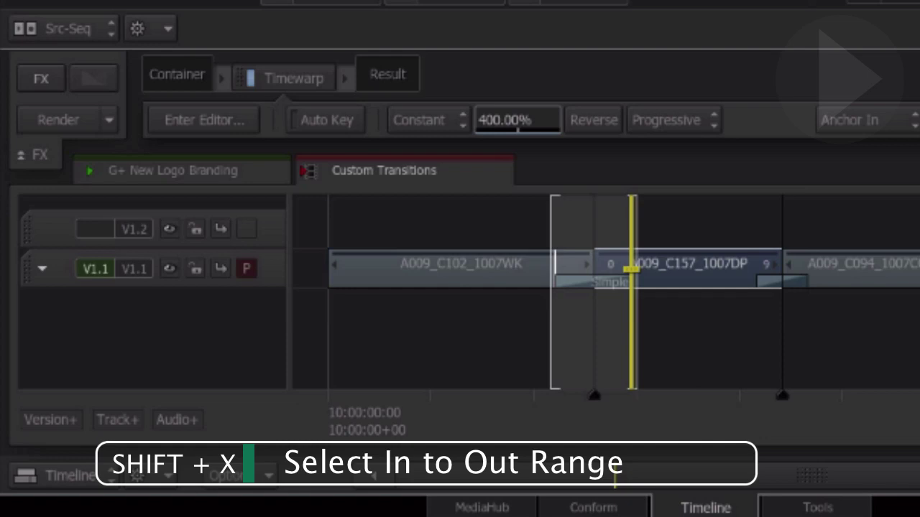
pyautogui.hotkey('shift', 'x')
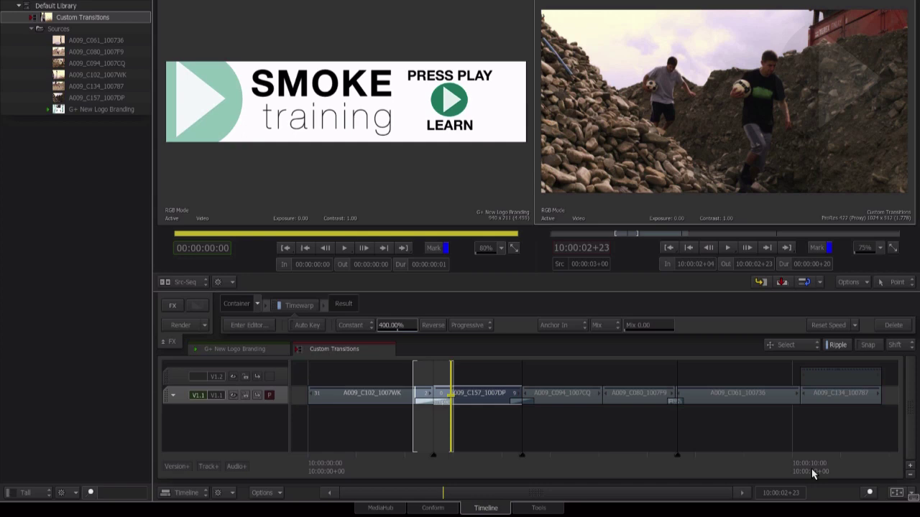
pyautogui.hotkey('ctrl', 'e')
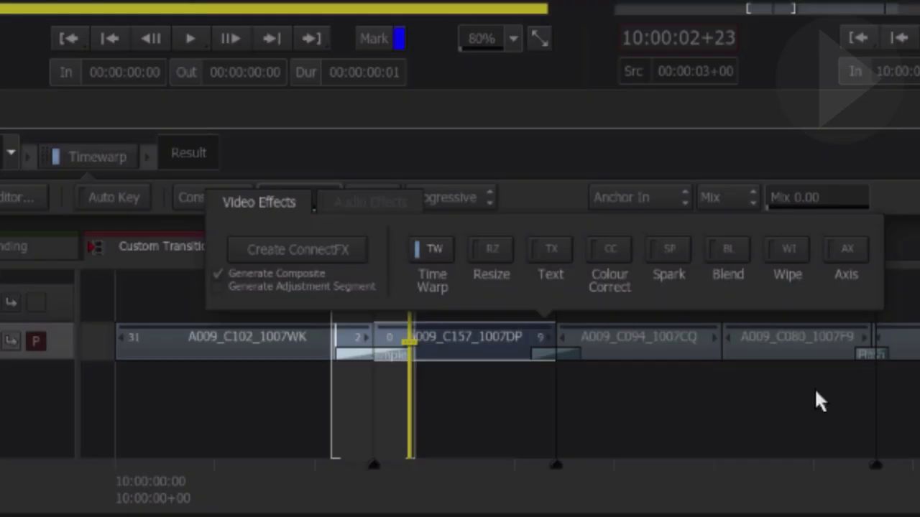
# - Create a ConnectFX adjustment segment, spread the CFX and Back Clip nodes apart, then switch to Final Cut Pro X
pyautogui.click(272, 286)
pyautogui.click(262, 248)
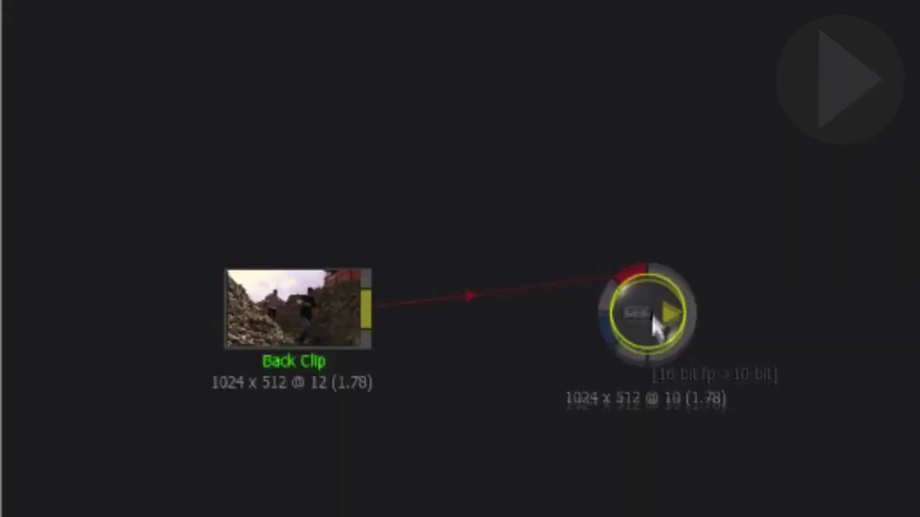
pyautogui.moveTo(419, 143); pyautogui.dragTo(446, 137)
pyautogui.moveTo(263, 302); pyautogui.dragTo(187, 280)
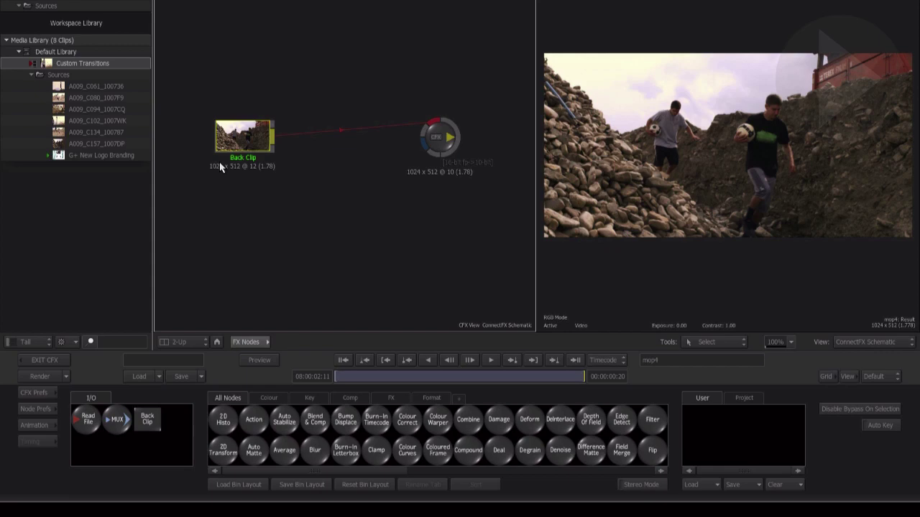
pyautogui.press('super+Tab')
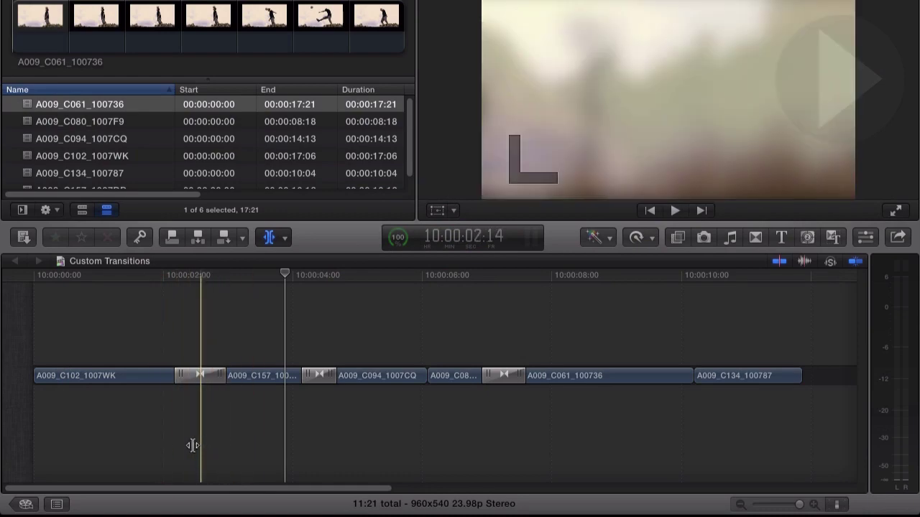
# - Return from Final Cut Pro X to Smoke's ConnectFX schematic
pyautogui.press('super+Tab')
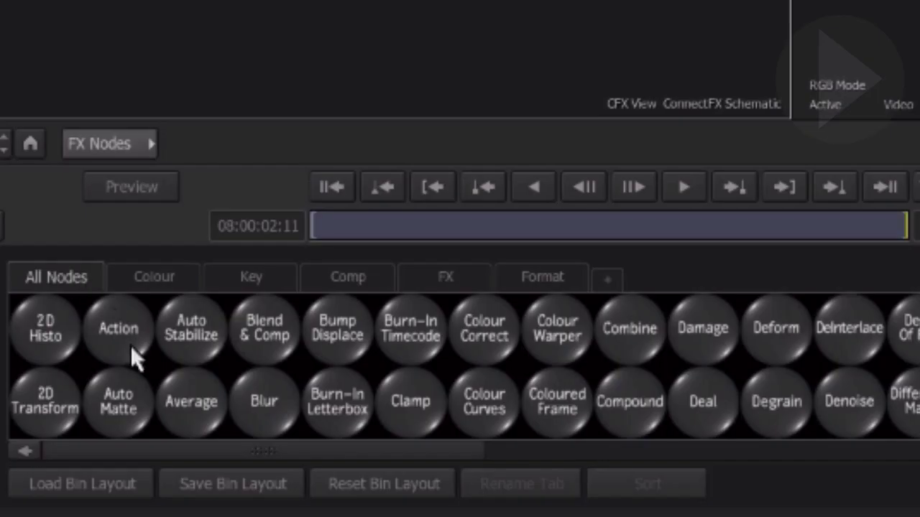
# - Filter the node bin to 'B' and insert a Blur node between Back Clip and the CFX output
pyautogui.press('b')
pyautogui.moveTo(253, 392); pyautogui.dragTo(300, 0)
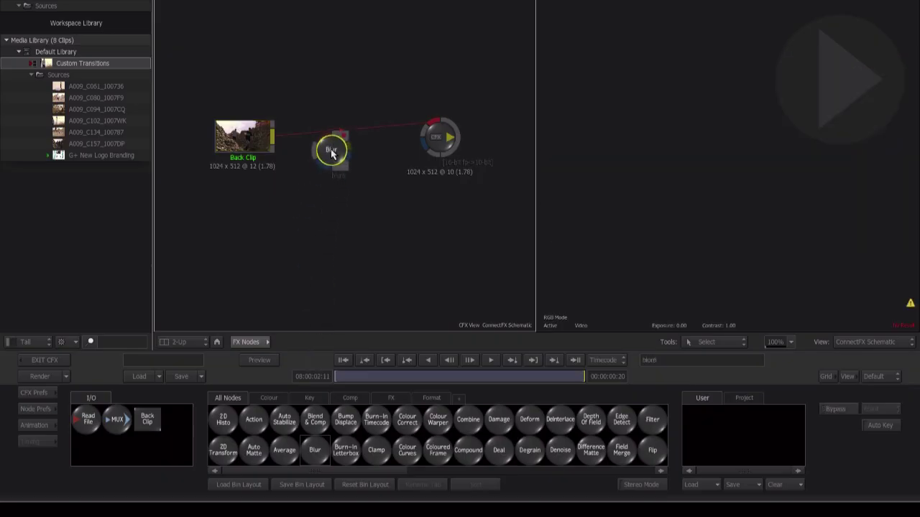
pyautogui.moveTo(332, 154); pyautogui.dragTo(332, 136)
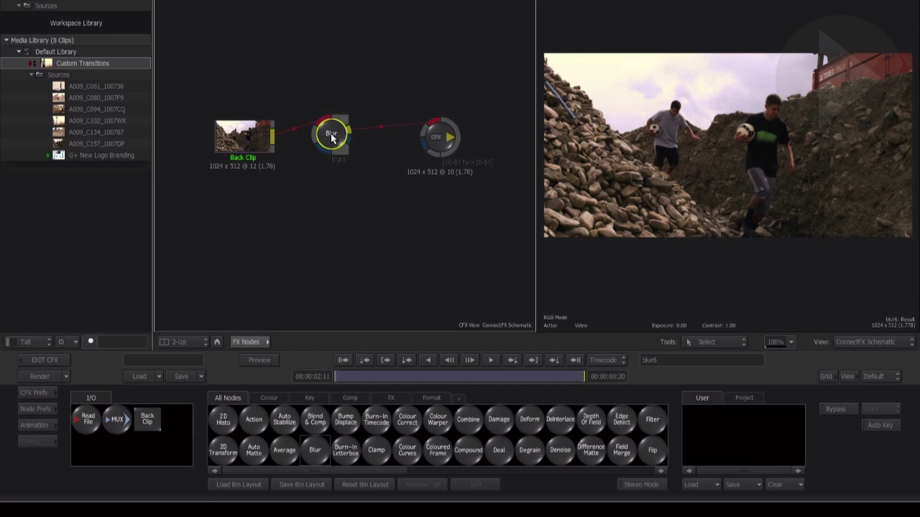
# - Open the blur6 settings, enable Auto Key, and keyframe Width and Height at 0.00 on the first frame
pyautogui.doubleClick(331, 138)
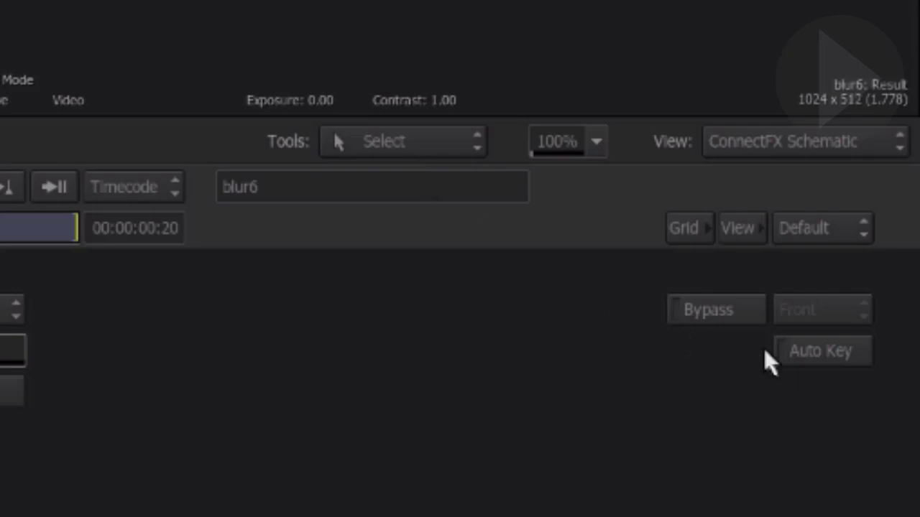
pyautogui.click(811, 354)
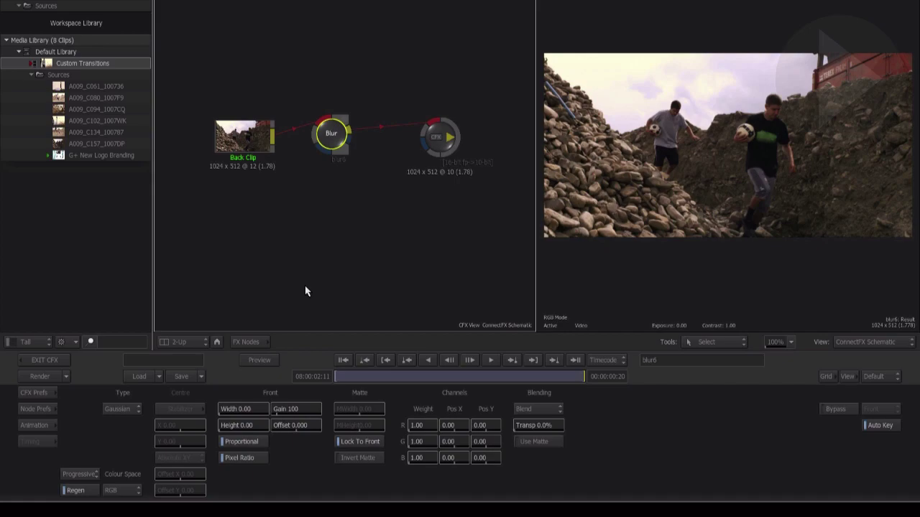
pyautogui.moveTo(381, 380); pyautogui.dragTo(312, 376)
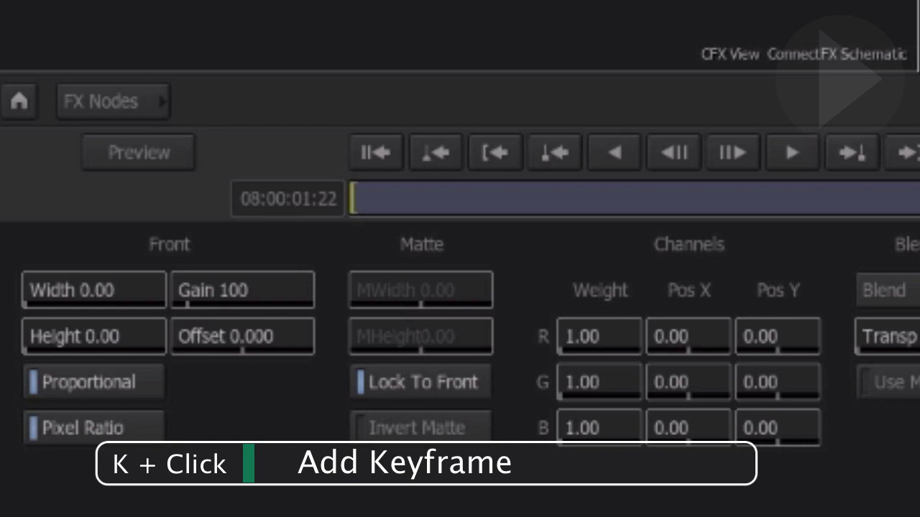
pyautogui.click(90, 294)
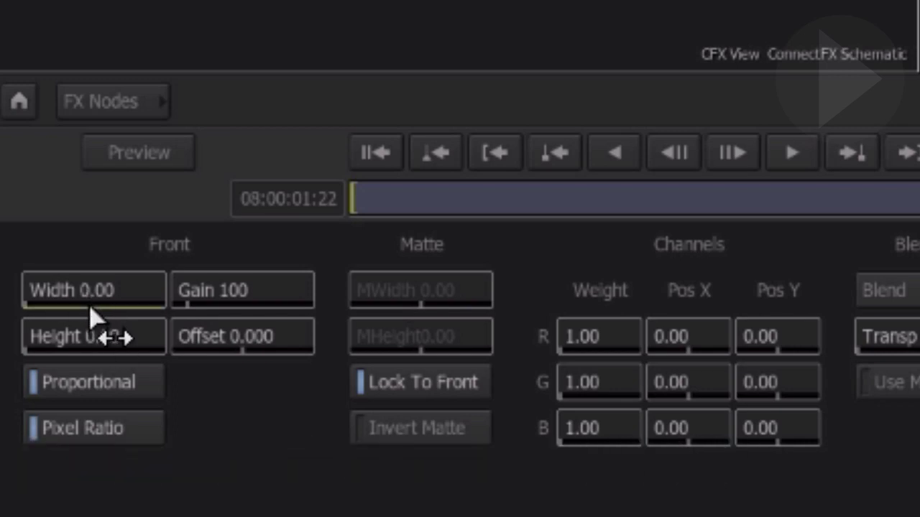
pyautogui.click(83, 337)
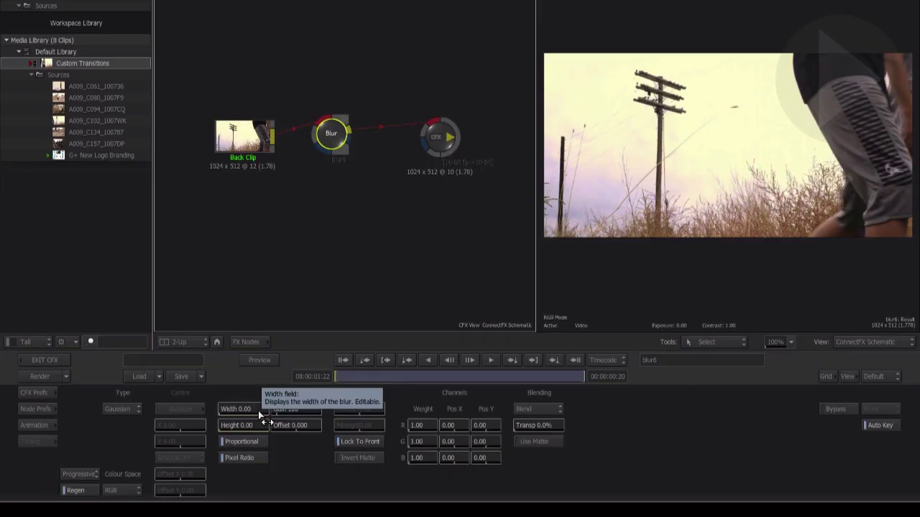
pyautogui.moveTo(353, 379); pyautogui.dragTo(606, 382)
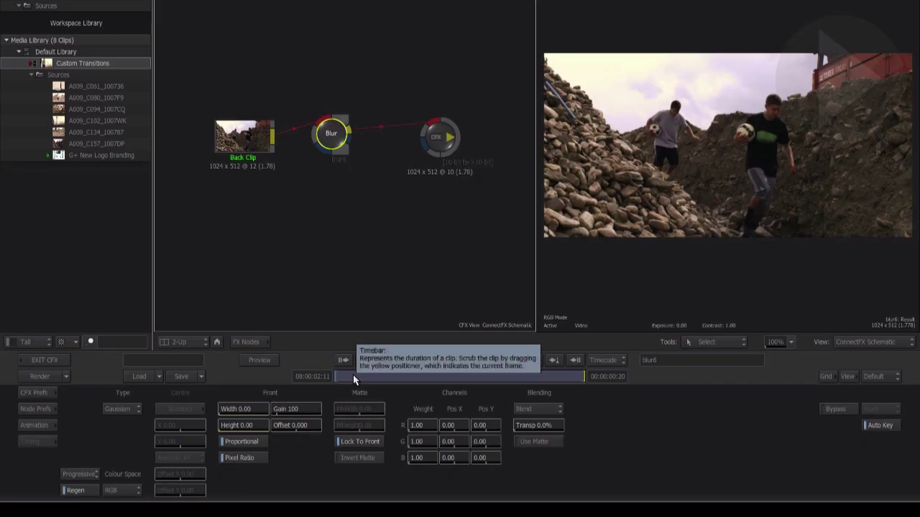
# - At mid-dissolve 08:00:02:01, raise the blur to Width 20.10 and Height 17.87
pyautogui.moveTo(354, 375); pyautogui.dragTo(336, 376)
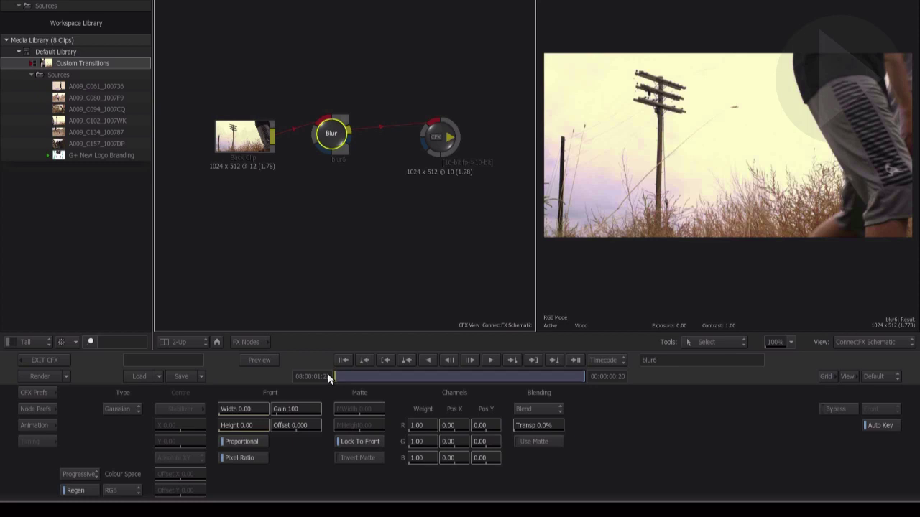
pyautogui.moveTo(329, 379); pyautogui.dragTo(441, 381)
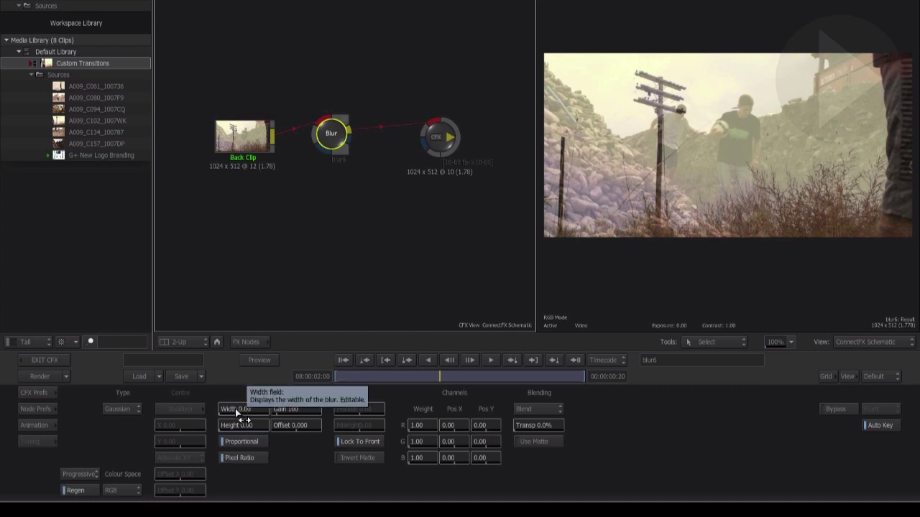
pyautogui.moveTo(237, 414); pyautogui.dragTo(526, 299)
# - Play the transition from its start to check the blur ramp
pyautogui.moveTo(429, 380); pyautogui.dragTo(325, 380)
pyautogui.press('space')
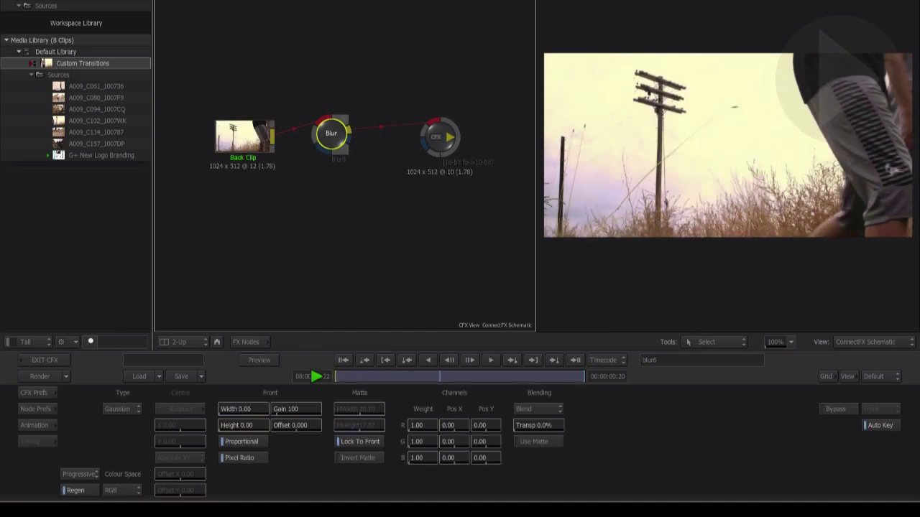
pyautogui.press('space')
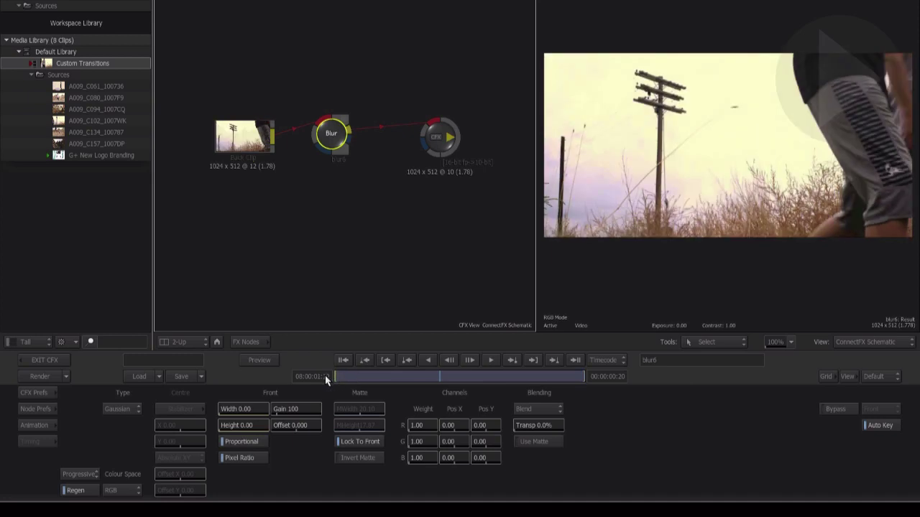
pyautogui.press('space')
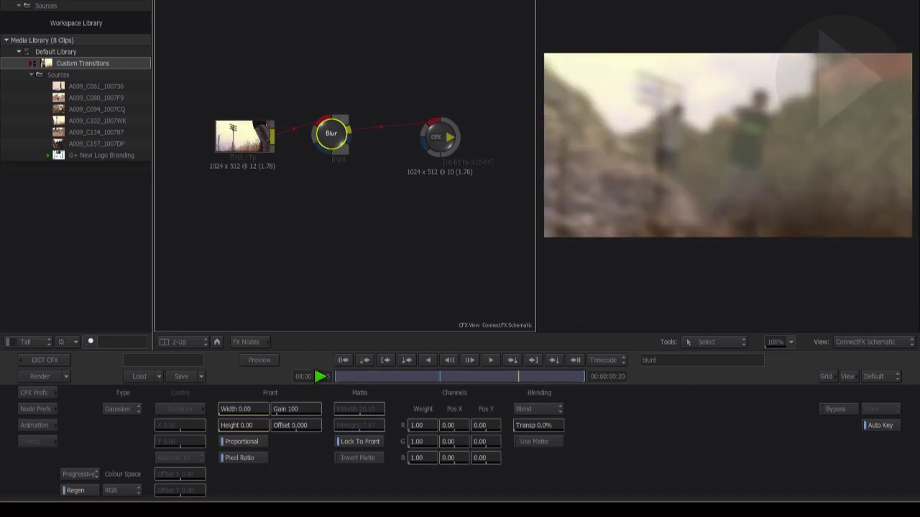
pyautogui.press('space')
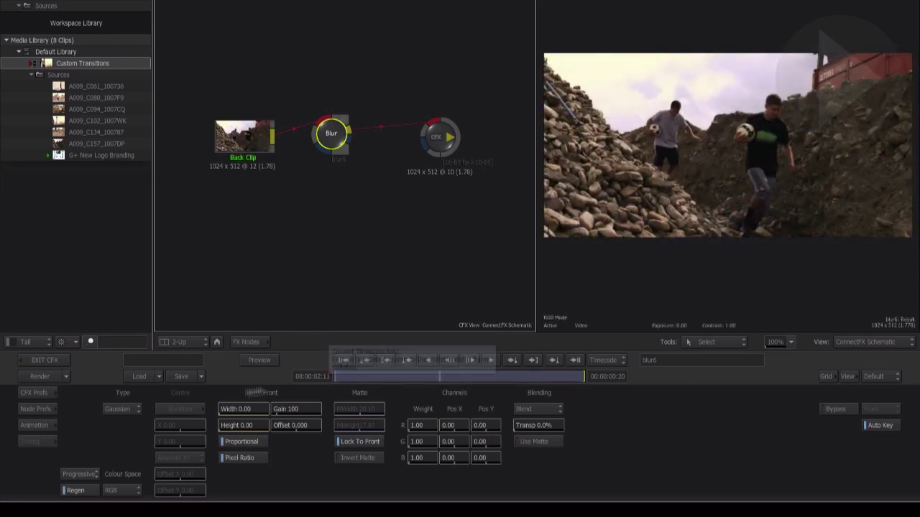
pyautogui.click(53, 359)
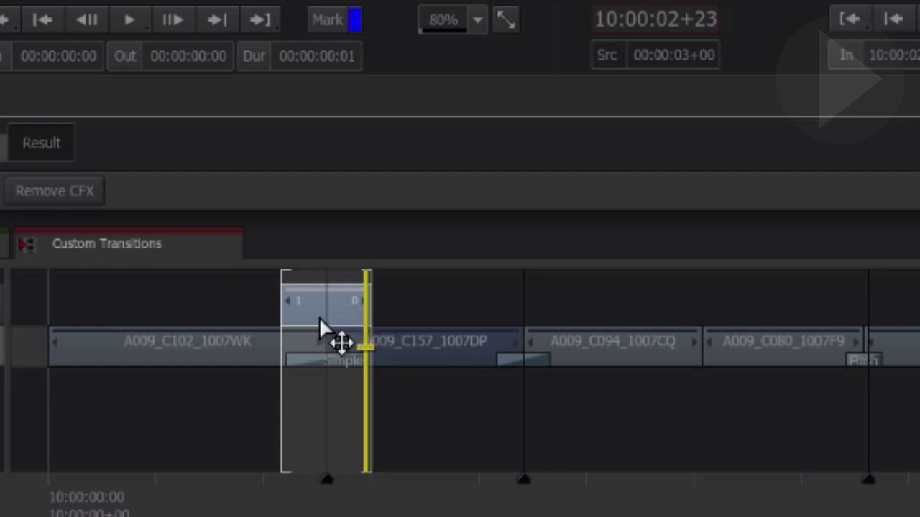
pyautogui.press('\\')
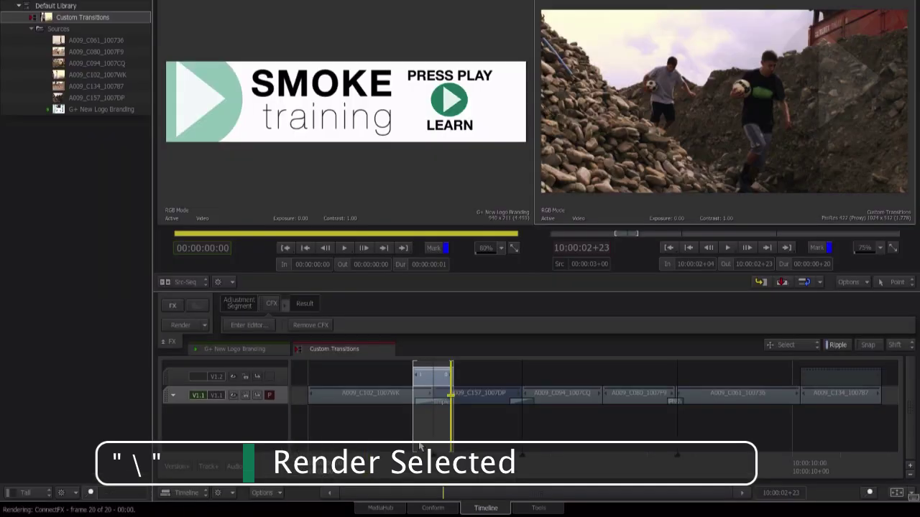
pyautogui.moveTo(378, 464); pyautogui.dragTo(361, 465)
pyautogui.press('space')
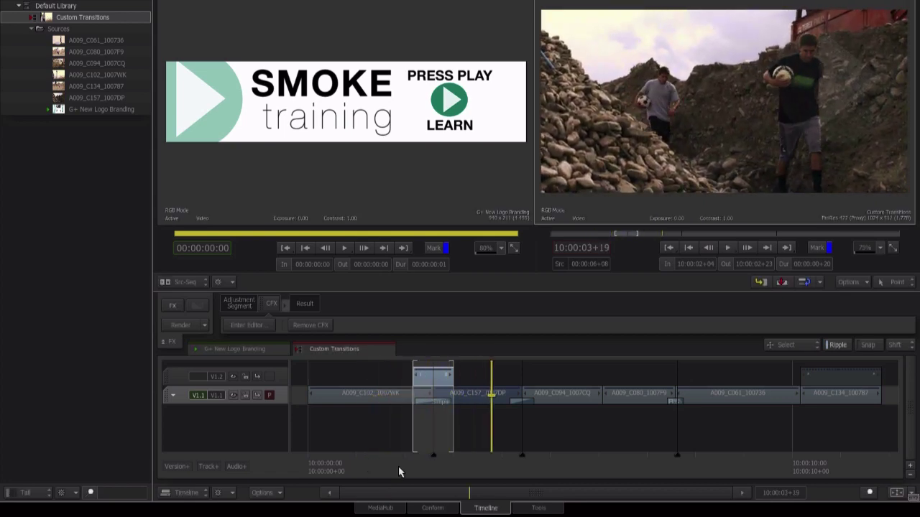
pyautogui.moveTo(419, 471); pyautogui.dragTo(379, 469)
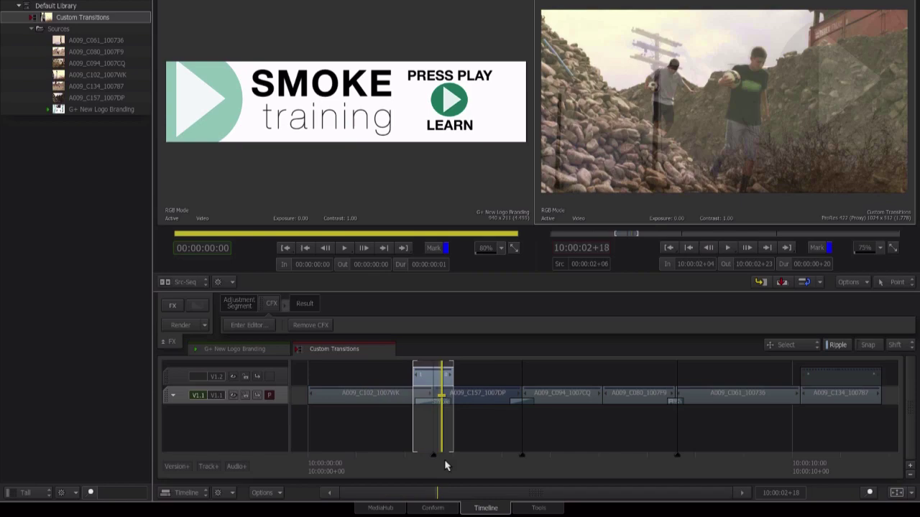
pyautogui.moveTo(445, 465); pyautogui.dragTo(372, 457)
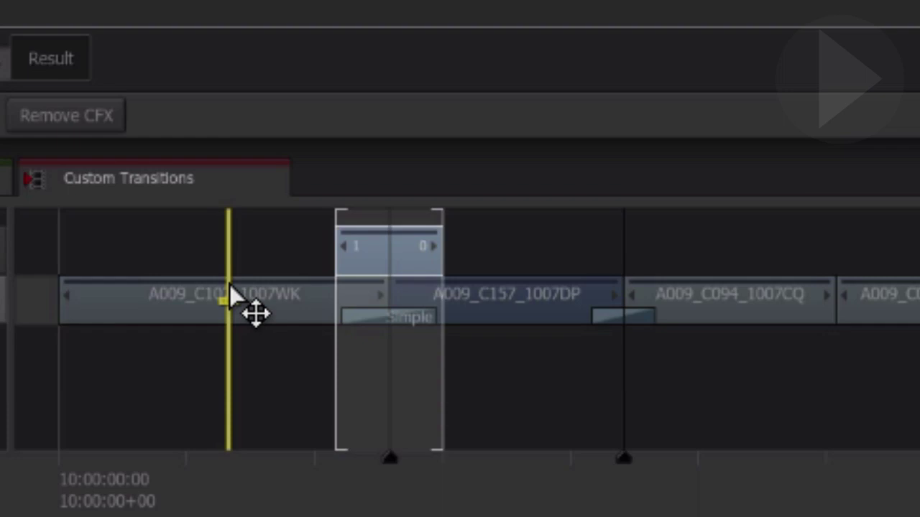
# - Play the blurred dissolve from just before the transition and scrub through its frames
pyautogui.click(232, 466)
pyautogui.press('space')
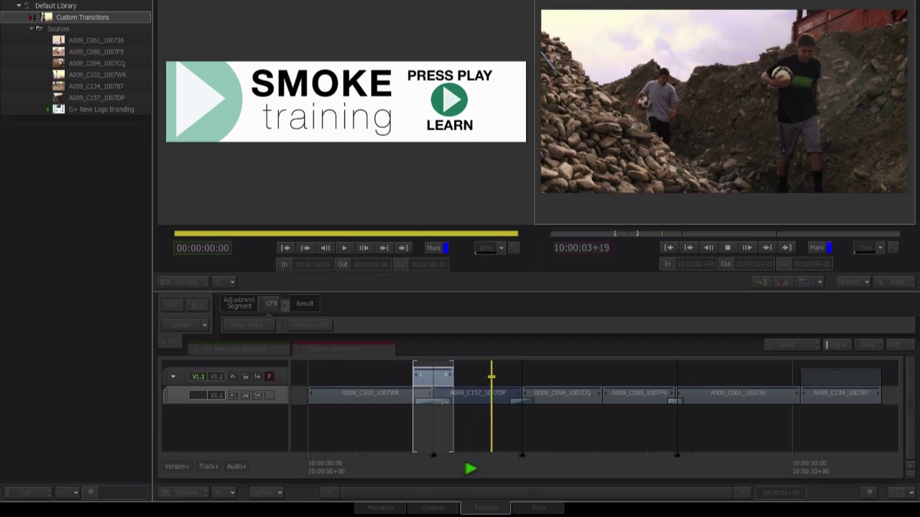
pyautogui.press('space')
pyautogui.moveTo(490, 467); pyautogui.dragTo(372, 463)
pyautogui.press('space')
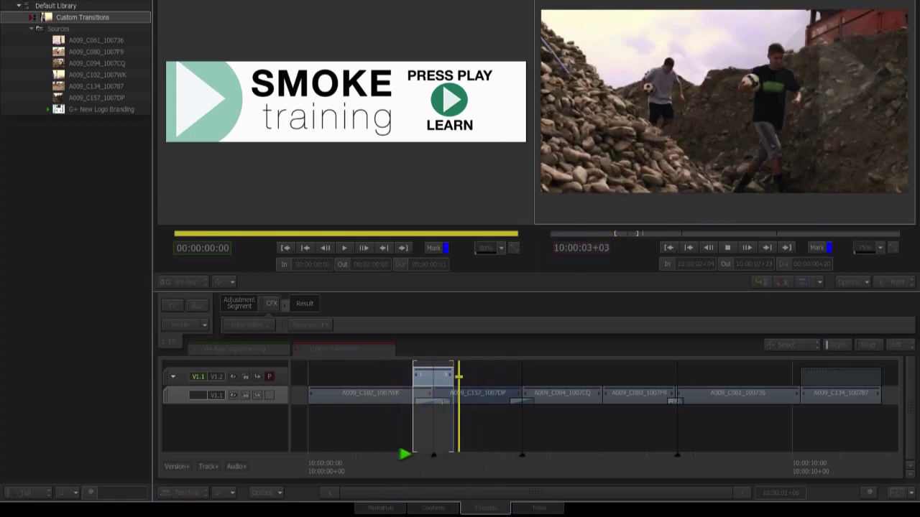
pyautogui.press('space')
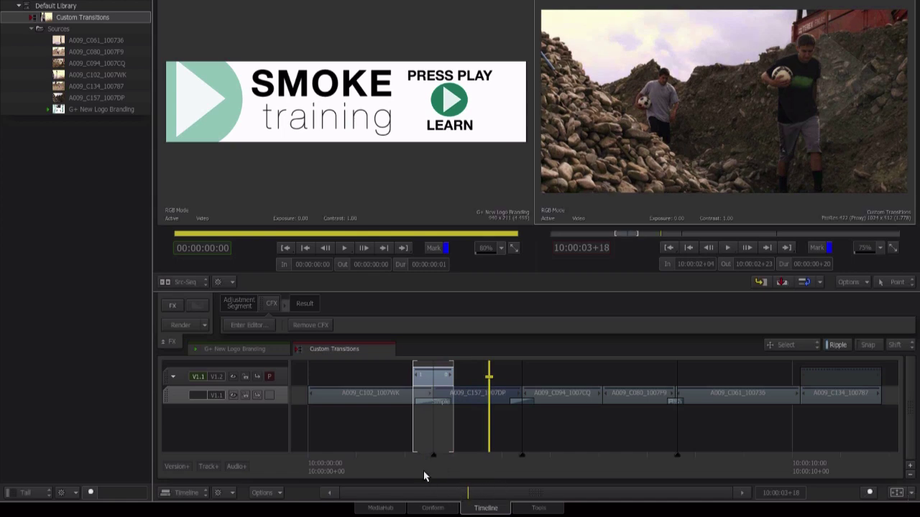
pyautogui.moveTo(424, 476); pyautogui.dragTo(404, 473)
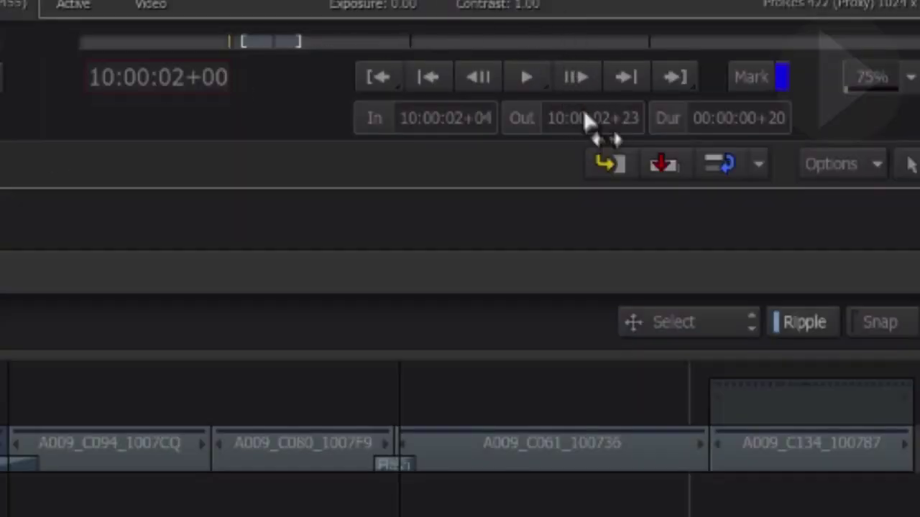
# - Set playback mode to Loop and loop-play the In to Out range
pyautogui.rightClick(533, 83)
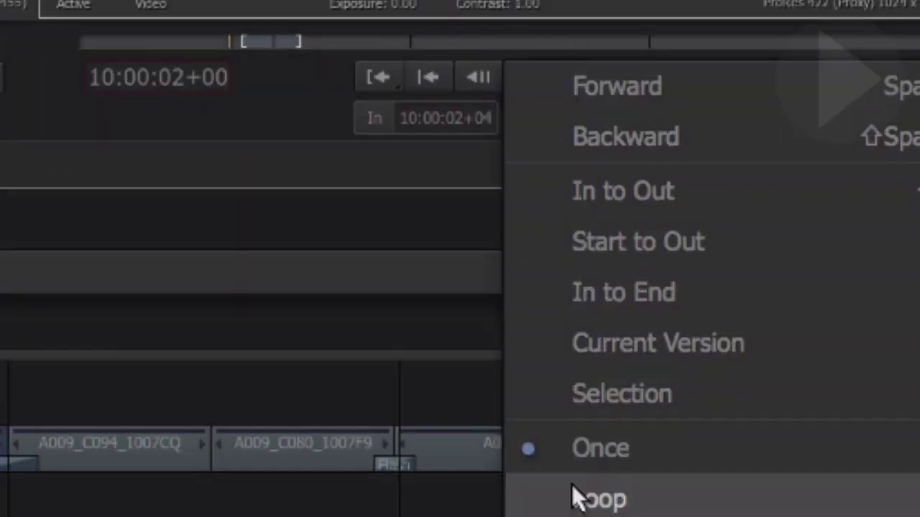
pyautogui.click(575, 499)
pyautogui.hotkey('shift', '\\')
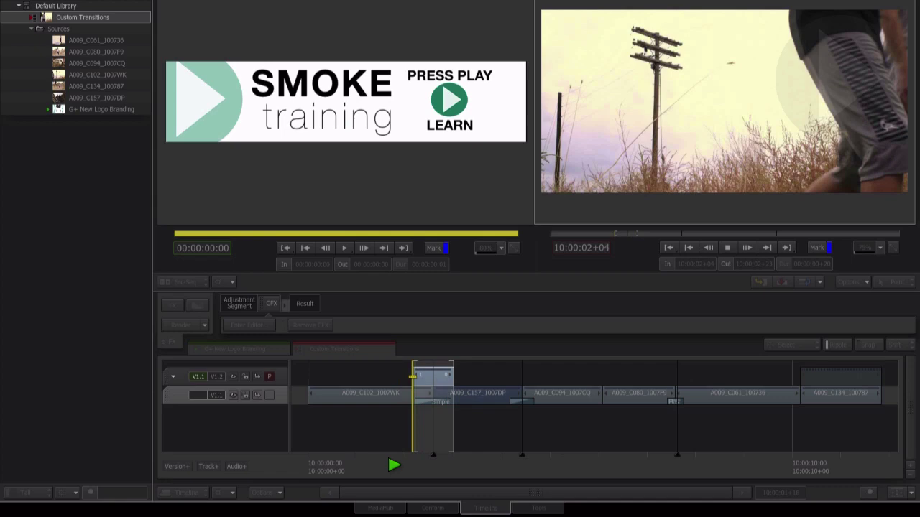
# - Step to the cut before A009_C061_100736 and go back 10 frames to 10:00:07+05
pyautogui.click(412, 466)
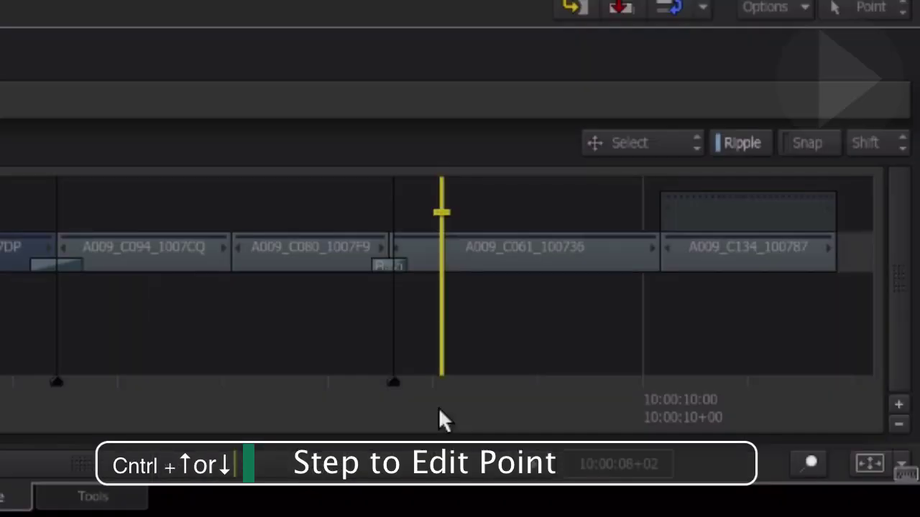
pyautogui.hotkey('ctrl', 'Up')
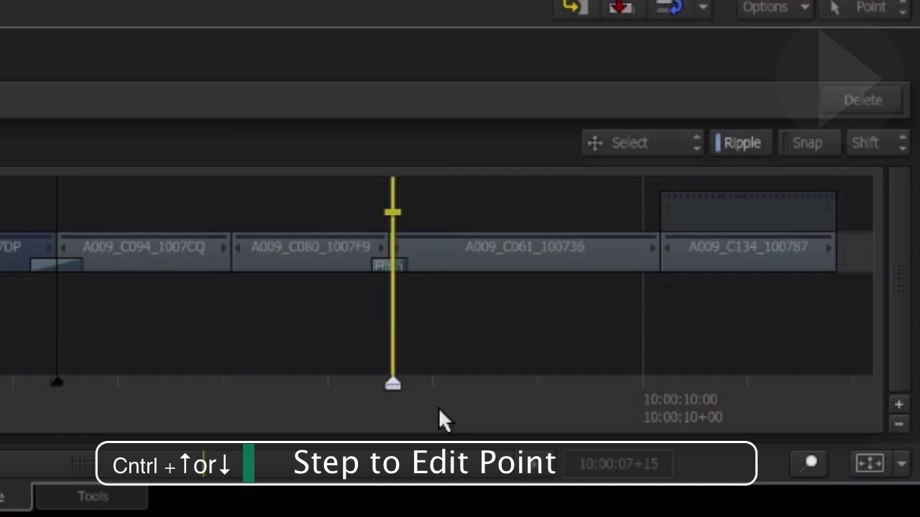
pyautogui.click(629, 475)
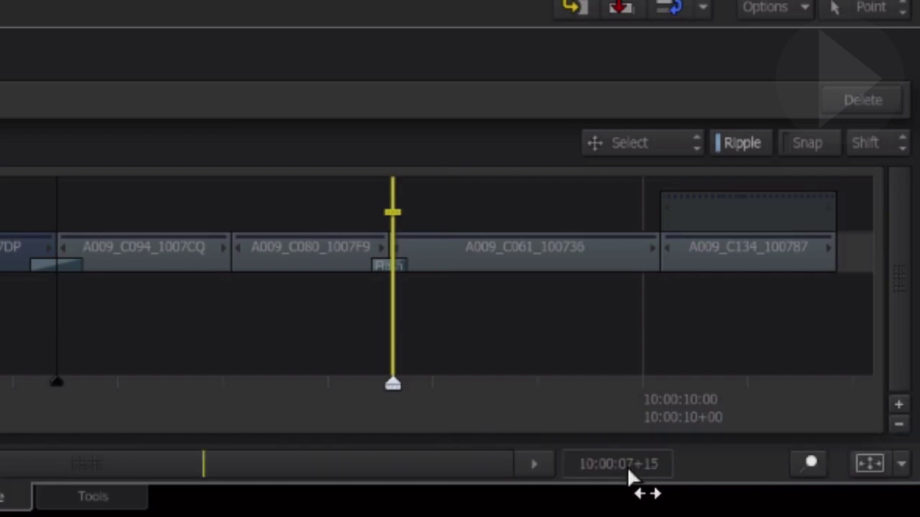
pyautogui.click(683, 329)
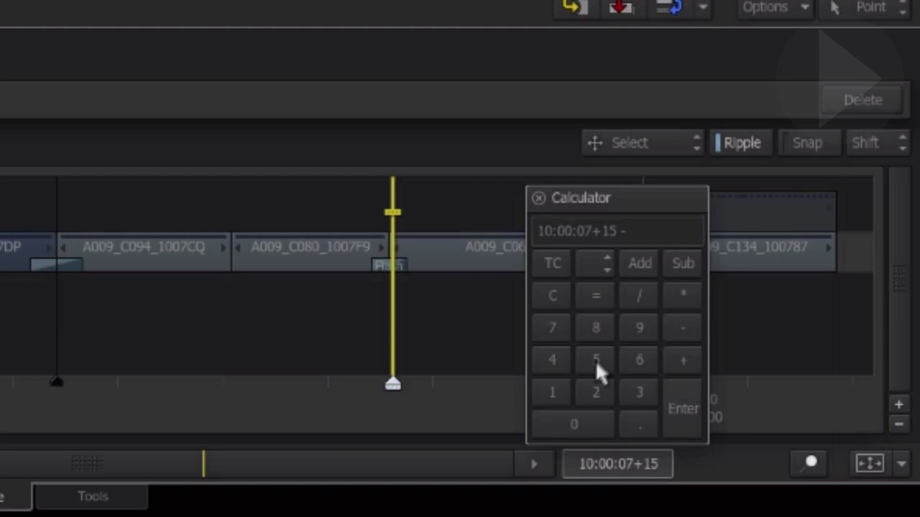
pyautogui.click(551, 392)
pyautogui.click(560, 422)
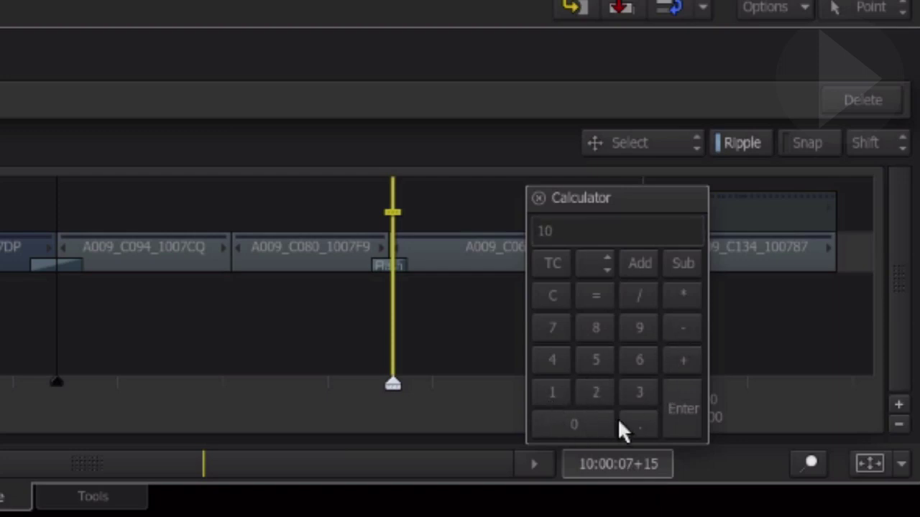
pyautogui.click(686, 411)
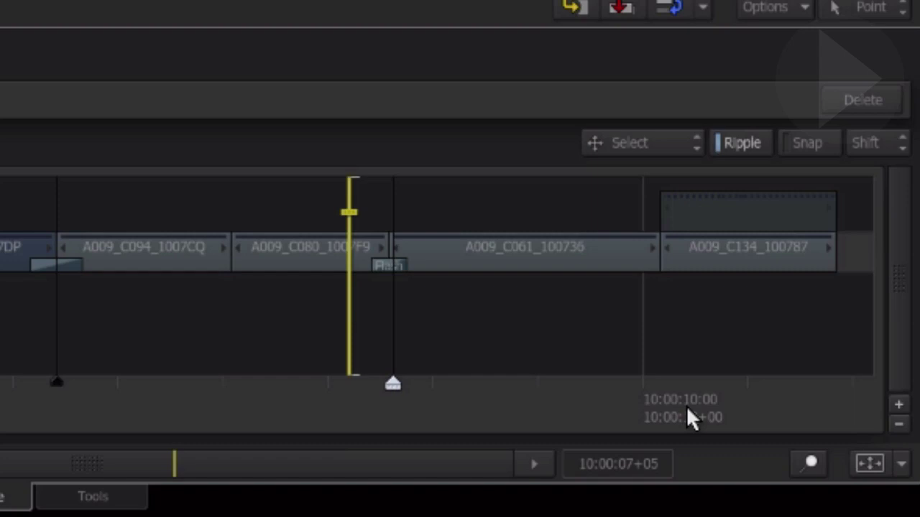
# - Go forward 19 frames to 10:00:08+00 and scrub through the marked range
pyautogui.click(634, 464)
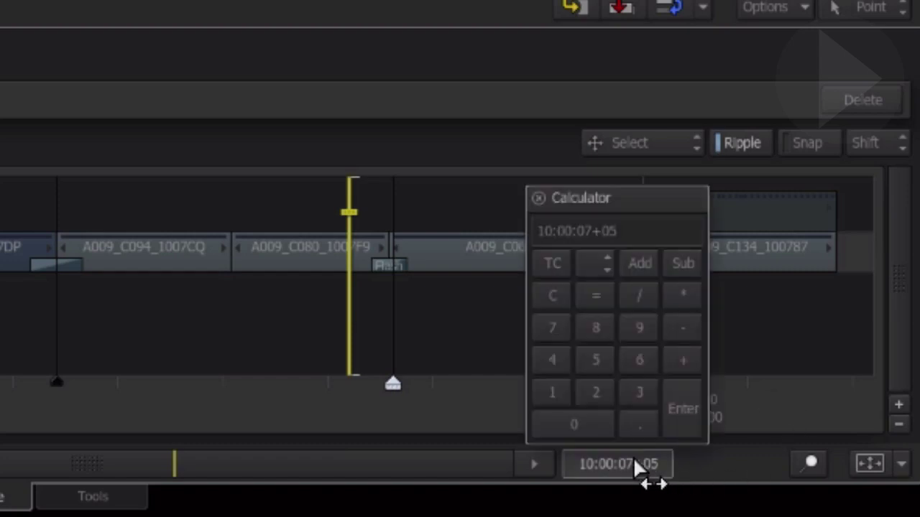
pyautogui.click(684, 365)
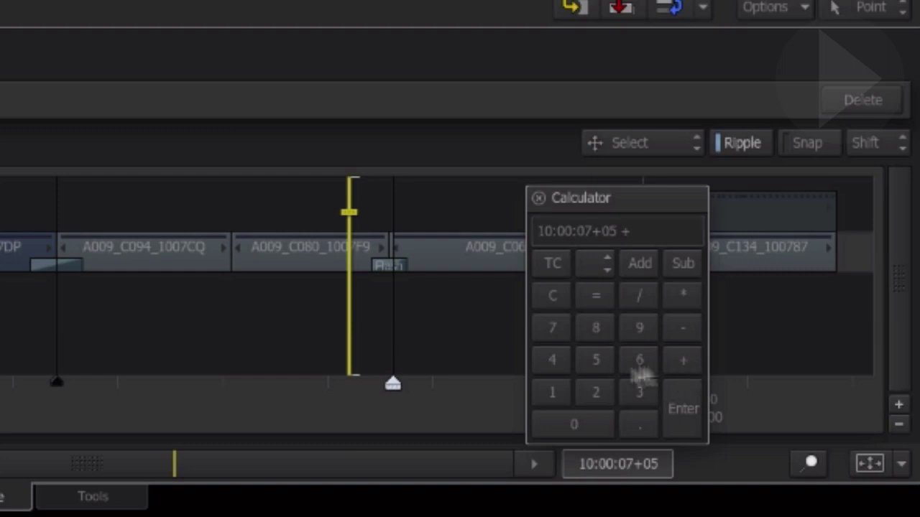
pyautogui.click(550, 392)
pyautogui.click(639, 329)
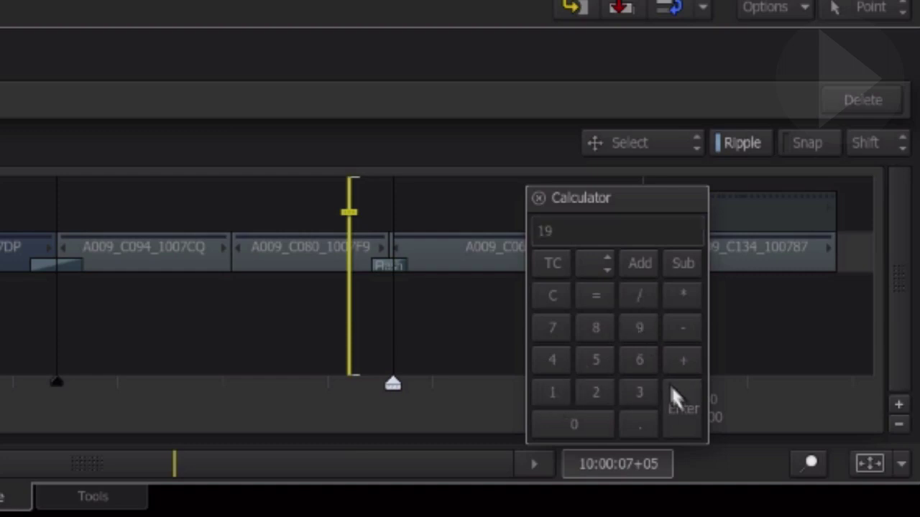
pyautogui.click(682, 424)
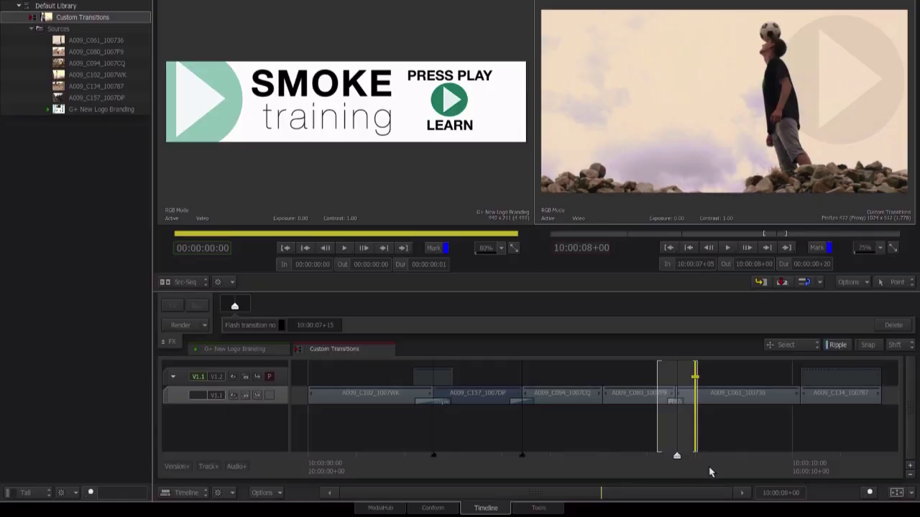
pyautogui.moveTo(710, 472); pyautogui.dragTo(674, 469)
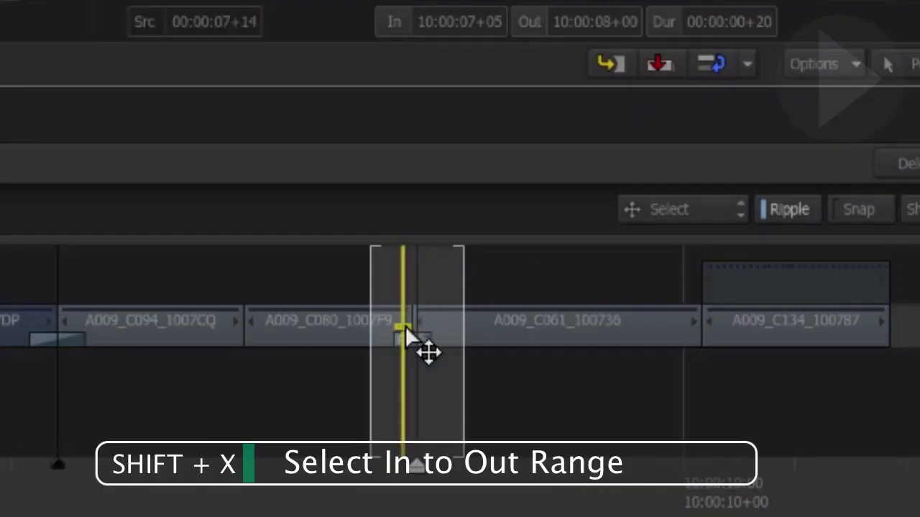
# - Select the In-to-Out range and create a ConnectFX with Generate Adjustment Segment enabled
pyautogui.hotkey('shift', 'x')
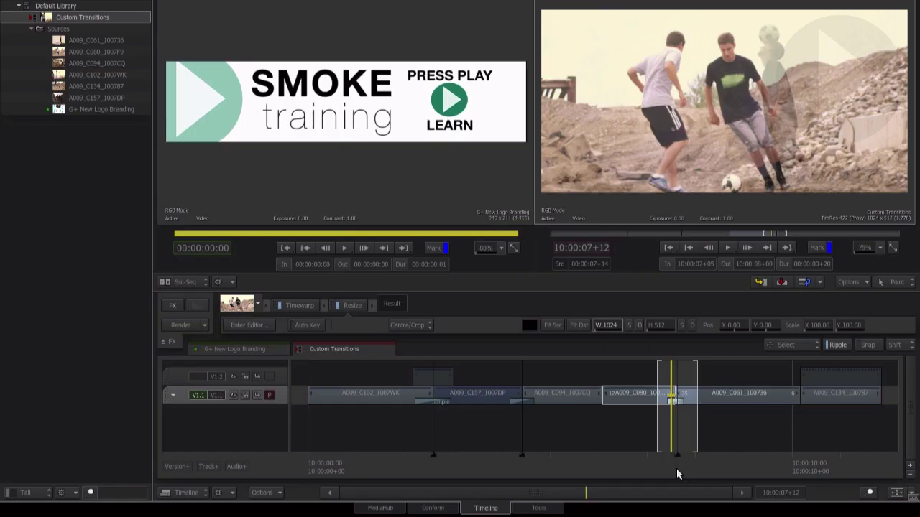
pyautogui.hotkey('ctrl', 'Tab')
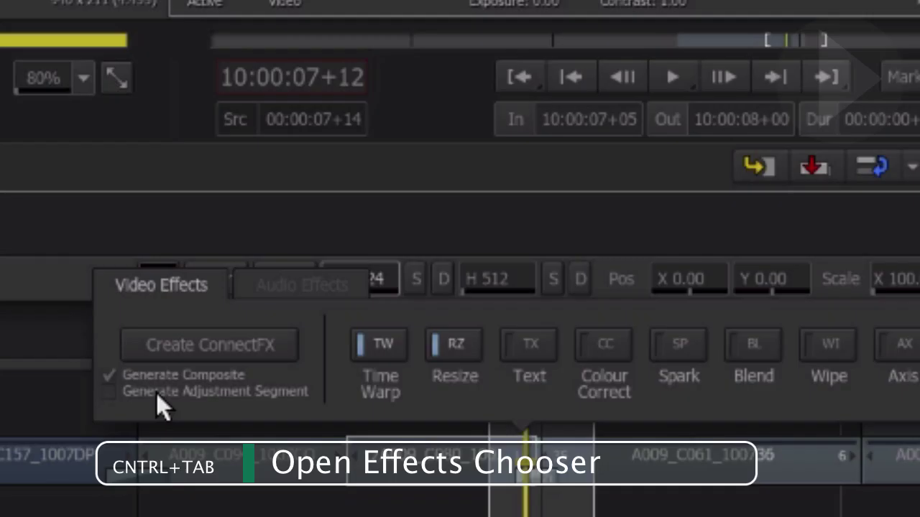
pyautogui.click(156, 394)
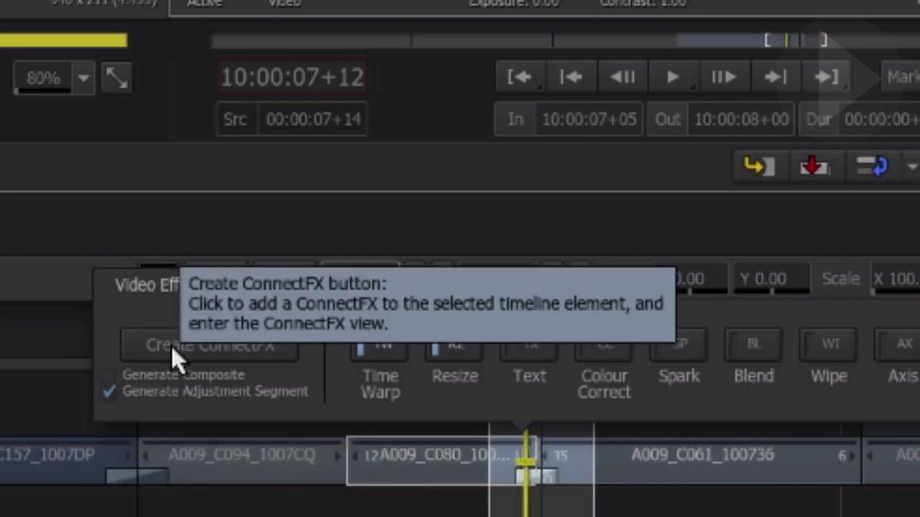
pyautogui.click(171, 346)
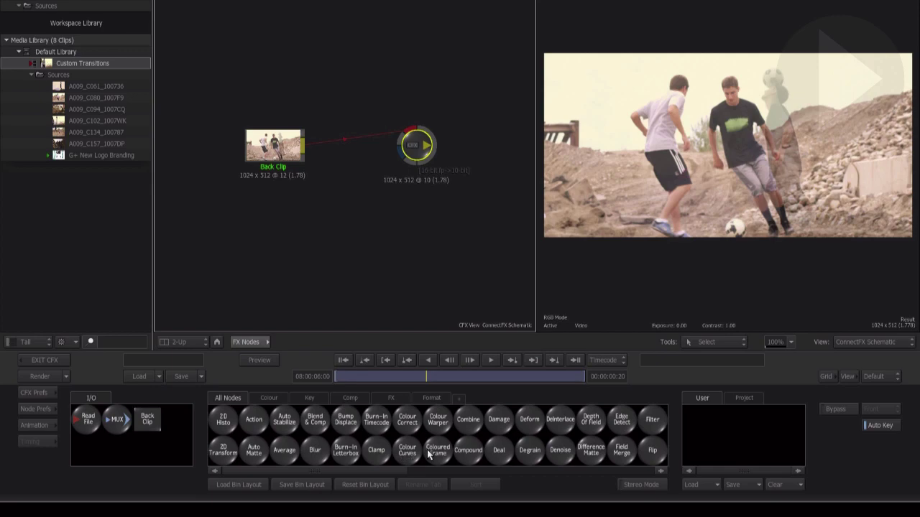
# - Insert a Colour Correct node (cc6) between Back Clip and the output, then return to the segment start
pyautogui.press('c')
pyautogui.moveTo(405, 428); pyautogui.dragTo(342, 147)
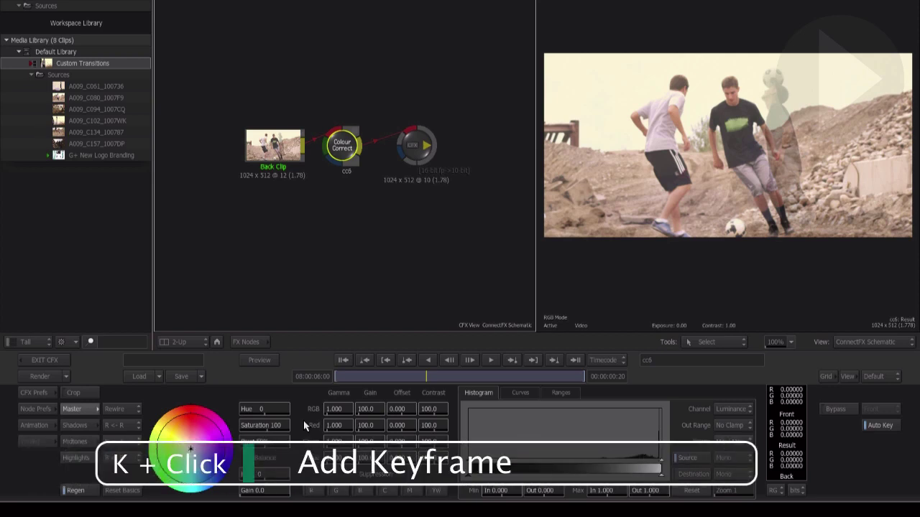
pyautogui.moveTo(353, 376); pyautogui.dragTo(308, 376)
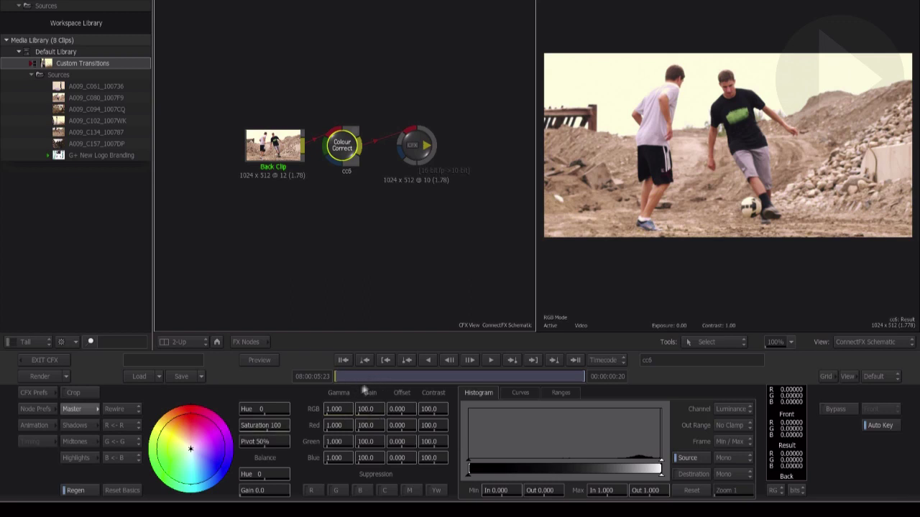
# - Move to the later frame 06:12 and select the Saturation and RGB Gamma fields
pyautogui.moveTo(366, 380); pyautogui.dragTo(596, 376)
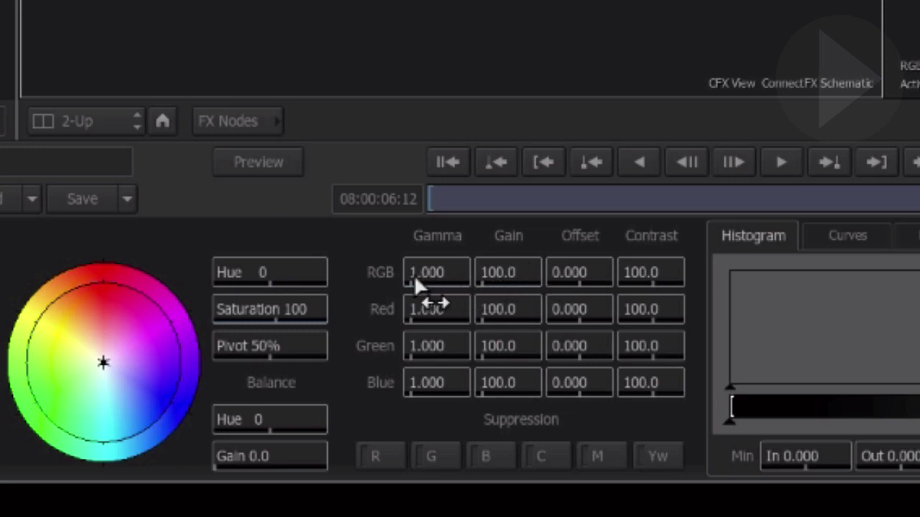
pyautogui.click(285, 304)
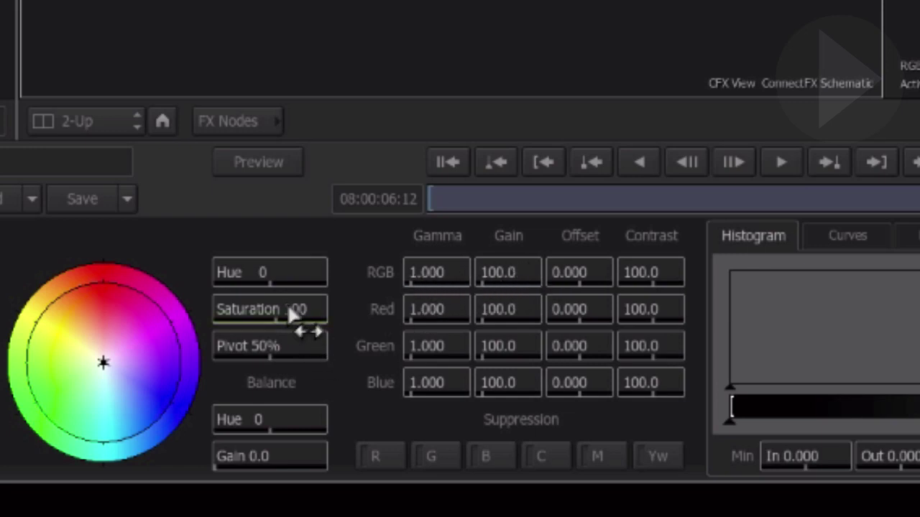
pyautogui.click(420, 284)
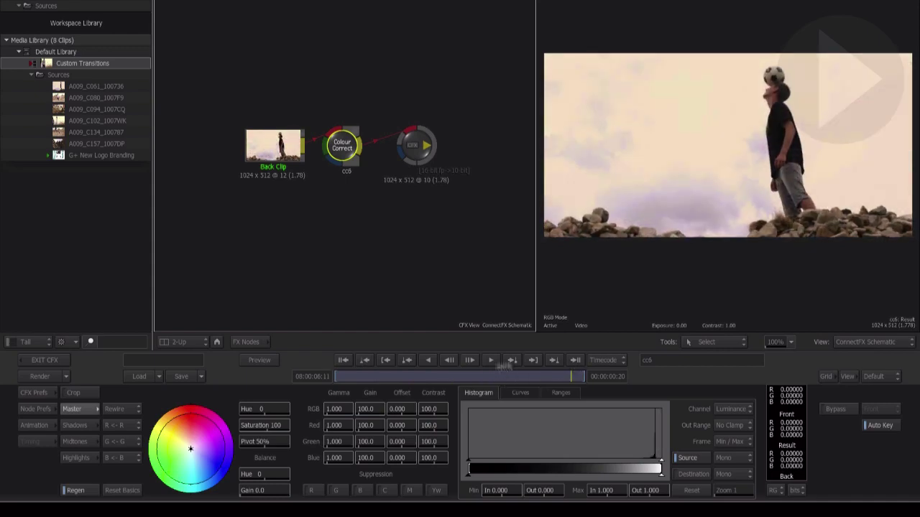
# - At mid-transition 06:03, set RGB Gain to 171, Saturation to 58 and Gamma to 1.390
pyautogui.moveTo(323, 375); pyautogui.dragTo(465, 376)
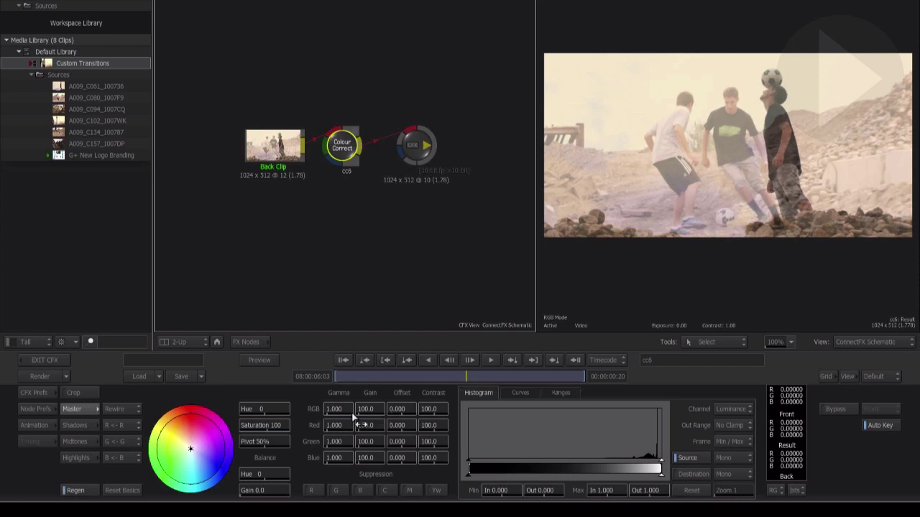
pyautogui.moveTo(367, 417); pyautogui.dragTo(636, 391)
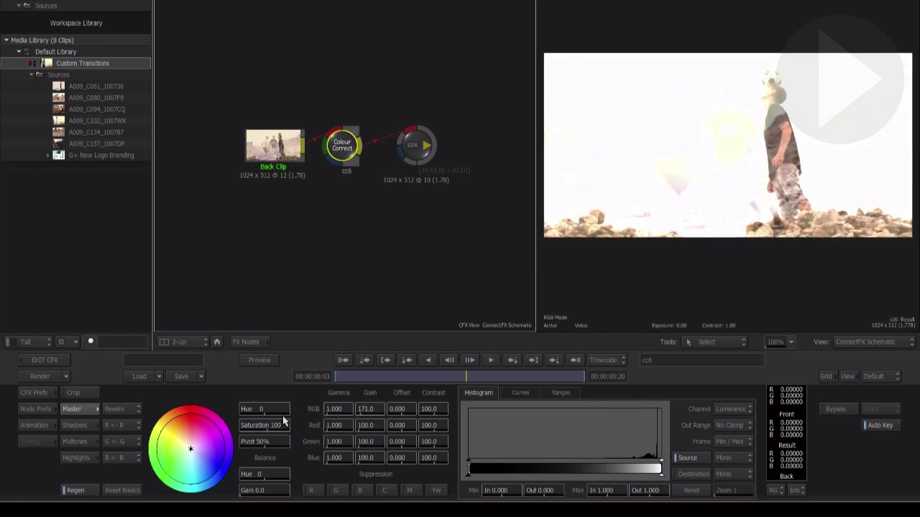
pyautogui.moveTo(284, 421); pyautogui.dragTo(168, 426)
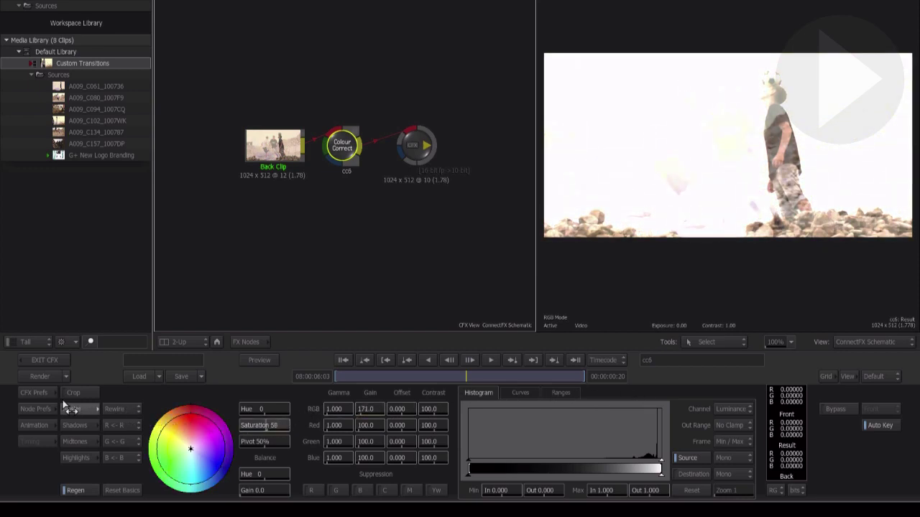
pyautogui.moveTo(327, 407); pyautogui.dragTo(406, 375)
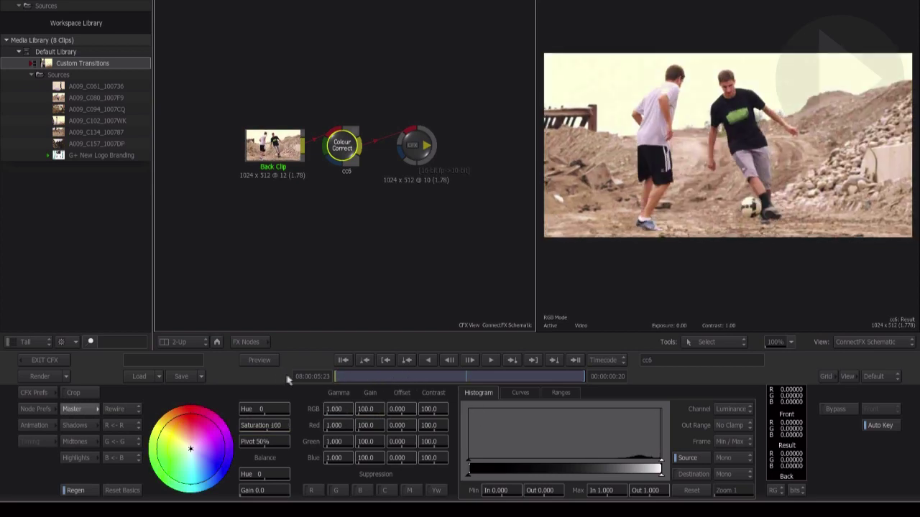
# - Play the transition from its start at 05:23 to check the burn-out
pyautogui.press('space')
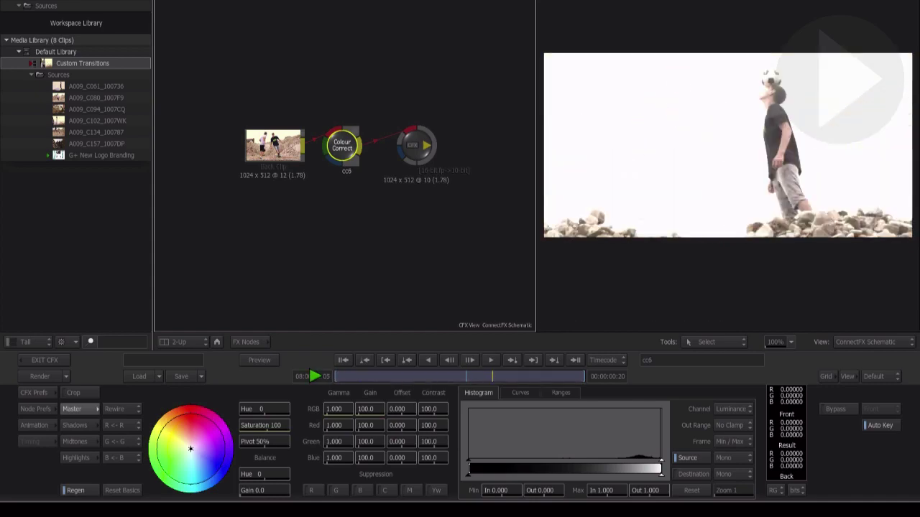
pyautogui.press('space')
pyautogui.moveTo(369, 380); pyautogui.dragTo(291, 380)
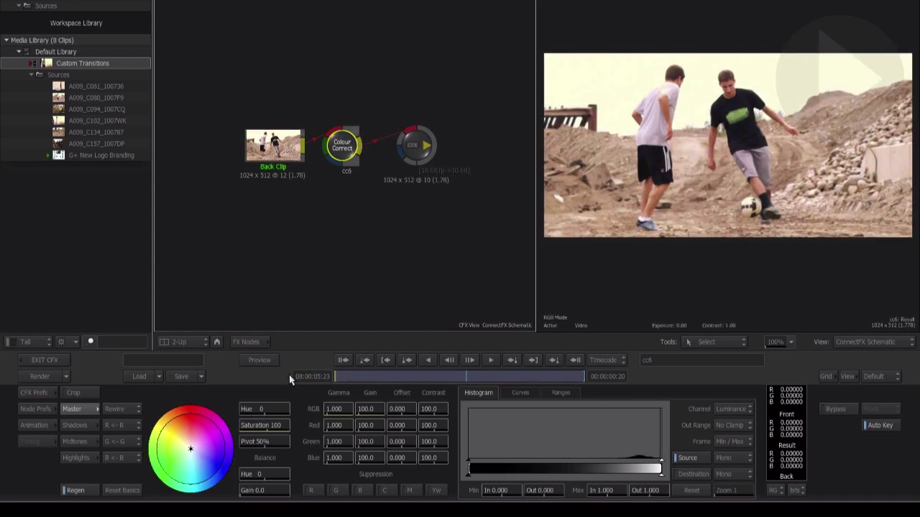
pyautogui.press('space')
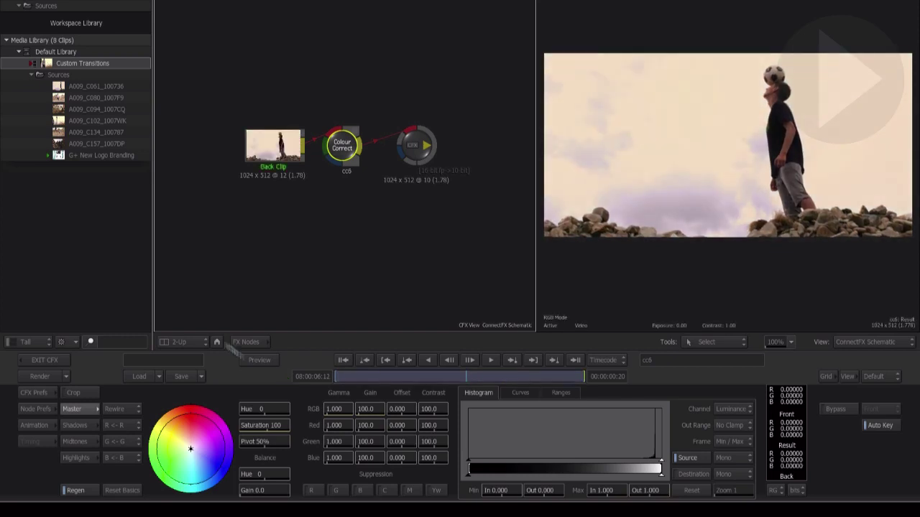
# - Exit ConnectFX, render the selected transition, and play it back in the timeline
pyautogui.click(37, 368)
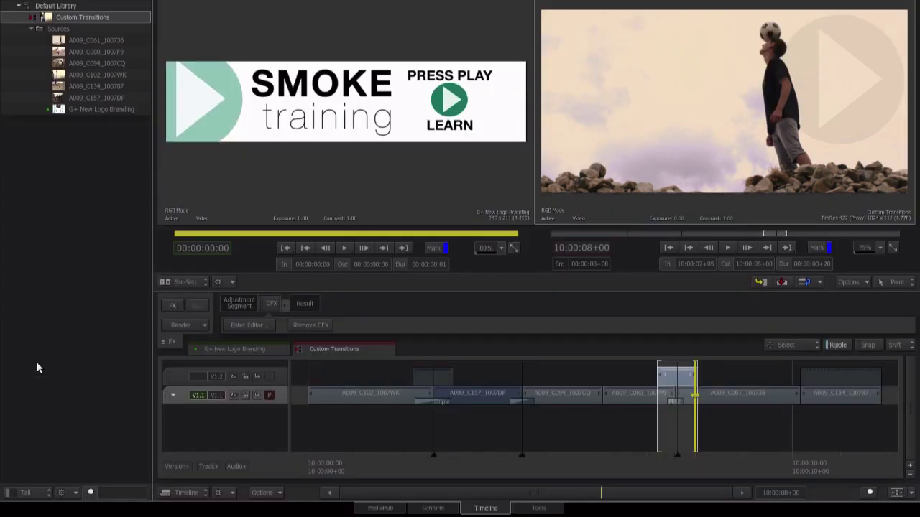
pyautogui.press('\\')
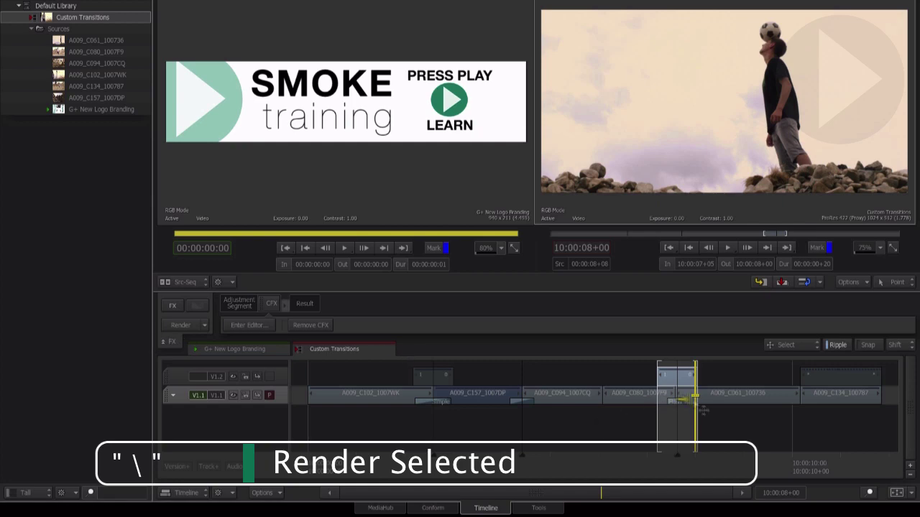
pyautogui.click(633, 456)
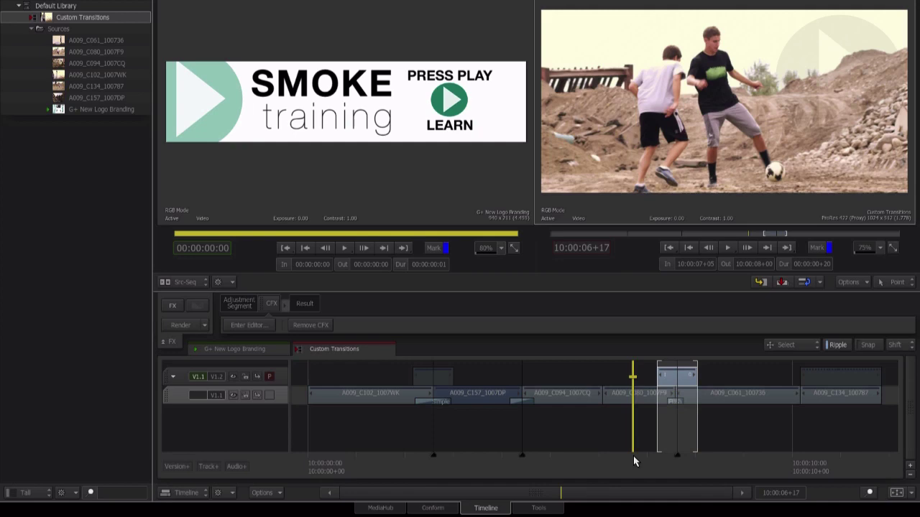
pyautogui.press('space')
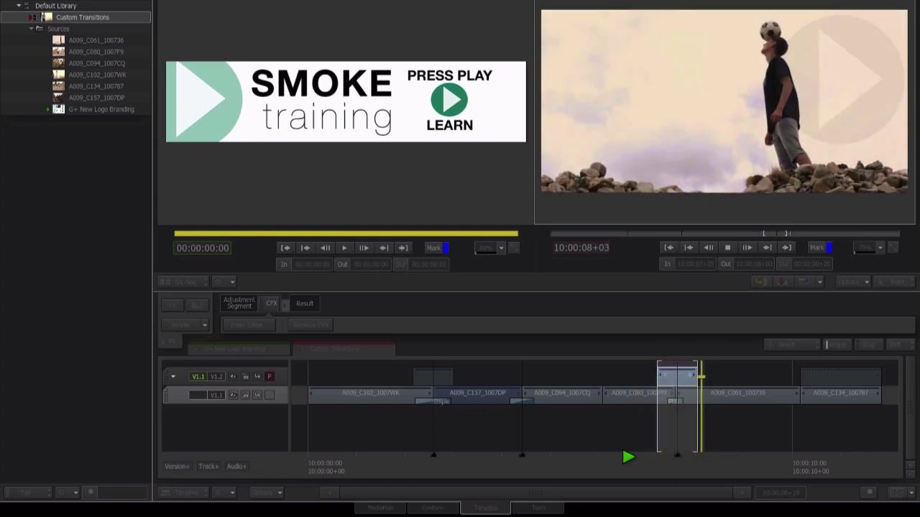
pyautogui.press('space')
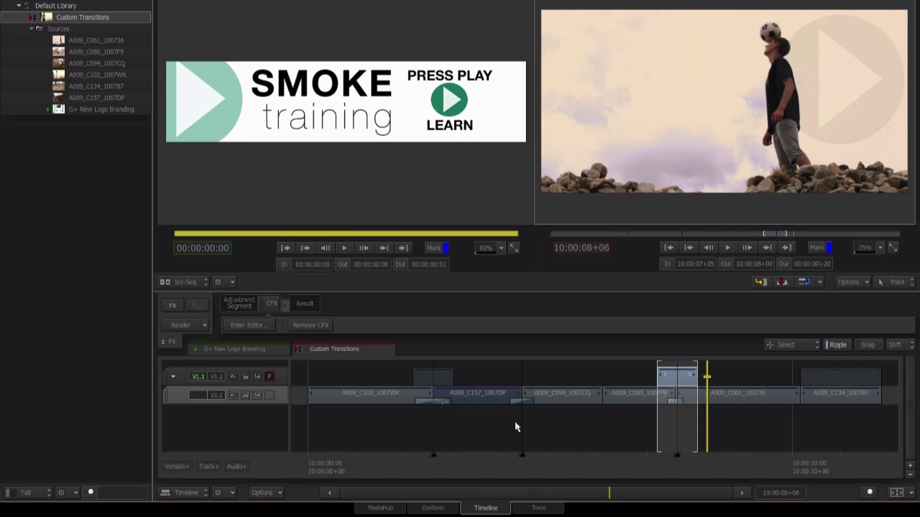
# - Save the V1.2 adjustment segment's burn-out ConnectFX as the _CFX_1 effects setup in the Default Library
pyautogui.click(432, 381)
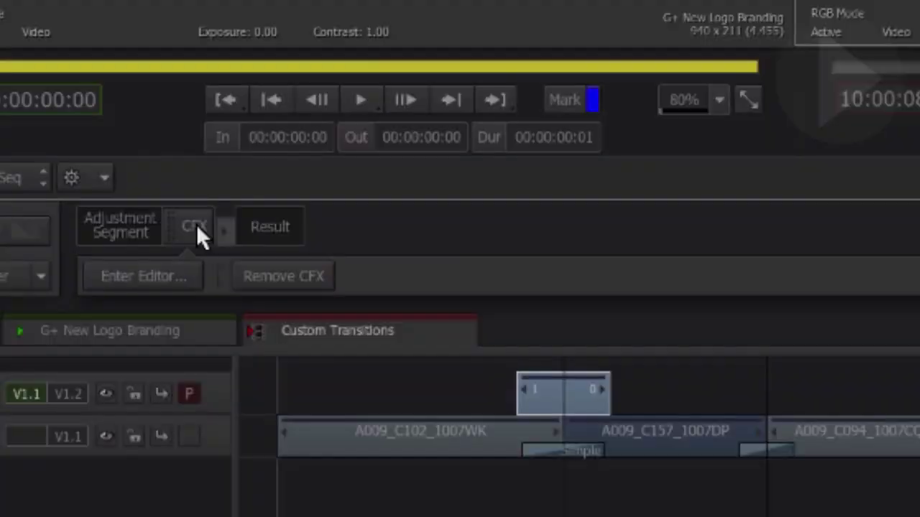
pyautogui.rightClick(272, 303)
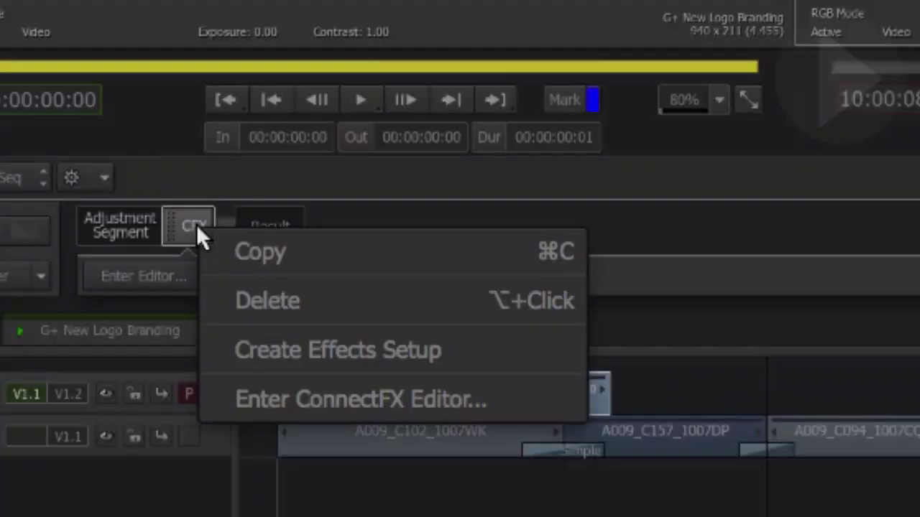
pyautogui.click(373, 349)
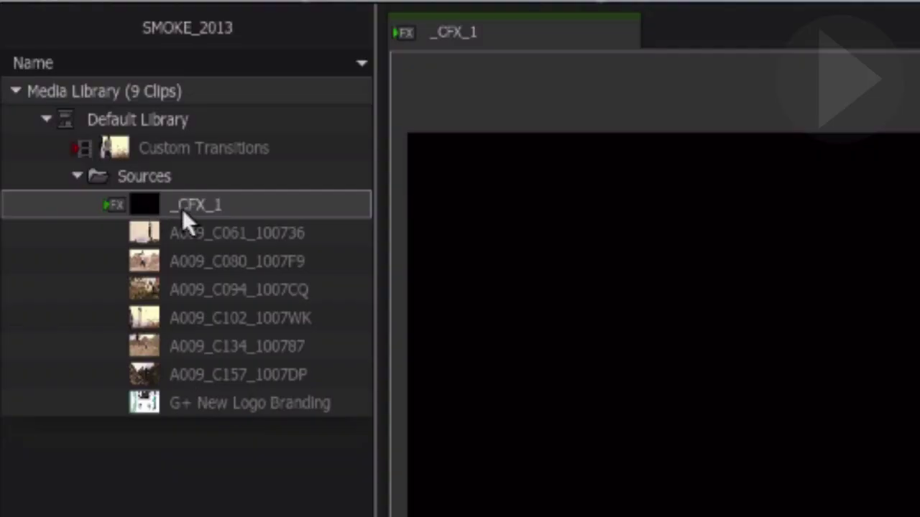
pyautogui.click(183, 206)
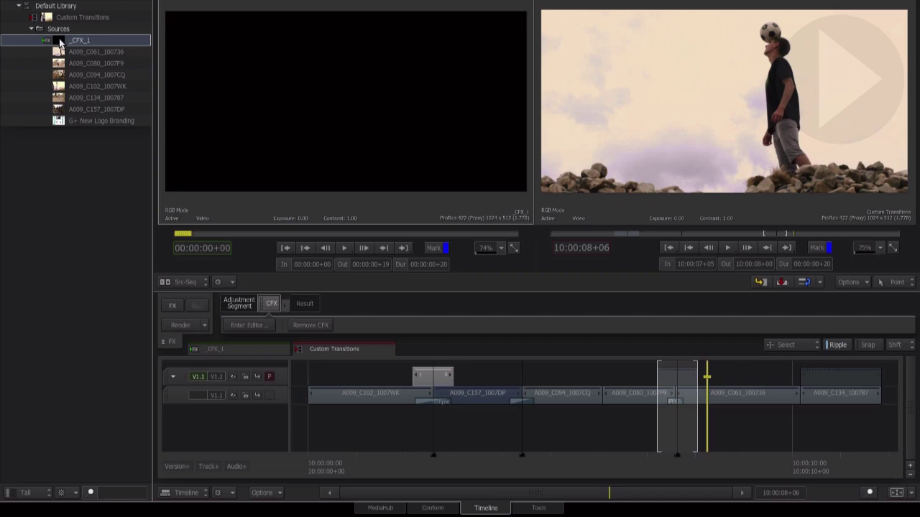
# - Place _CFX_1 on V1.2 over the A009_C157_1007DP–A009_C094_1007CQ cut and play it back to check
pyautogui.moveTo(59, 43); pyautogui.dragTo(509, 378)
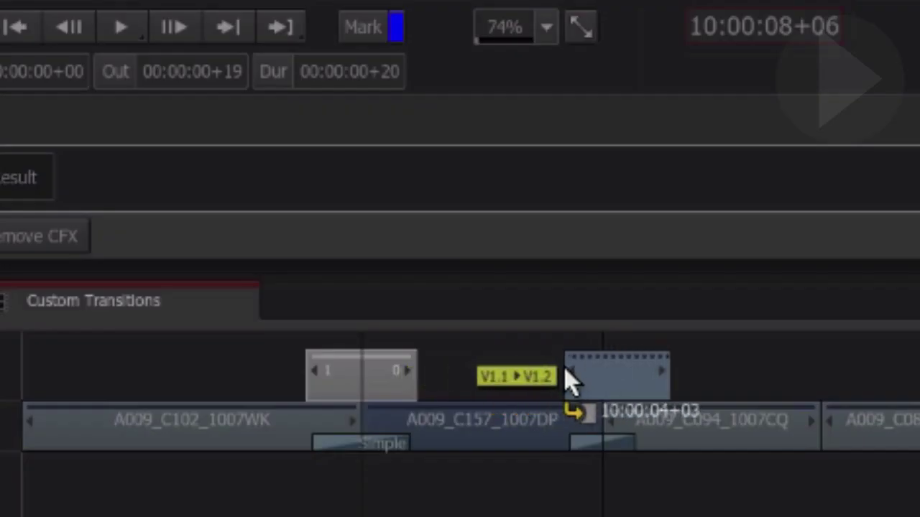
pyautogui.moveTo(567, 379); pyautogui.dragTo(567, 379)
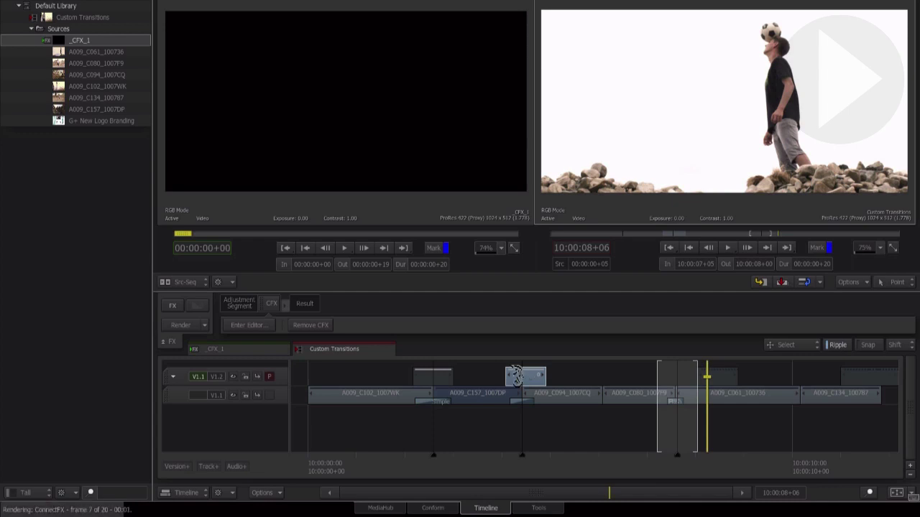
pyautogui.click(495, 460)
pyautogui.press('space')
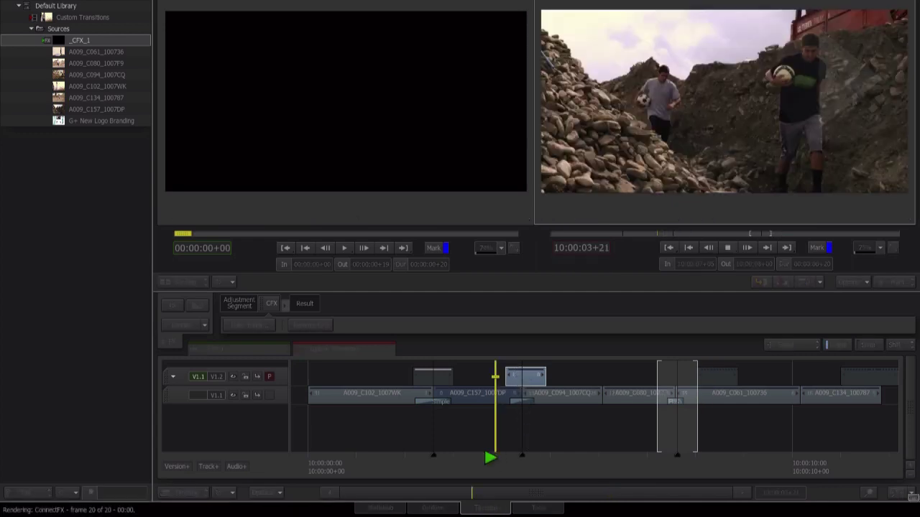
pyautogui.moveTo(570, 462); pyautogui.dragTo(501, 460)
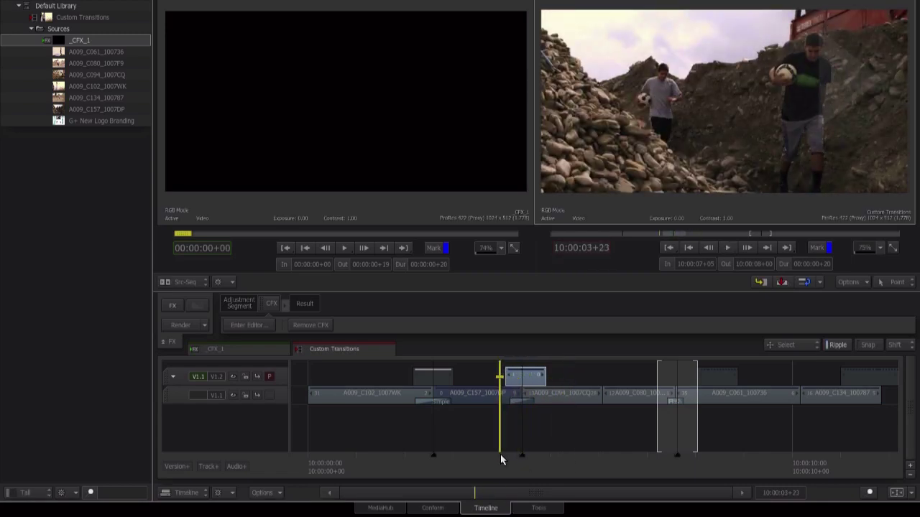